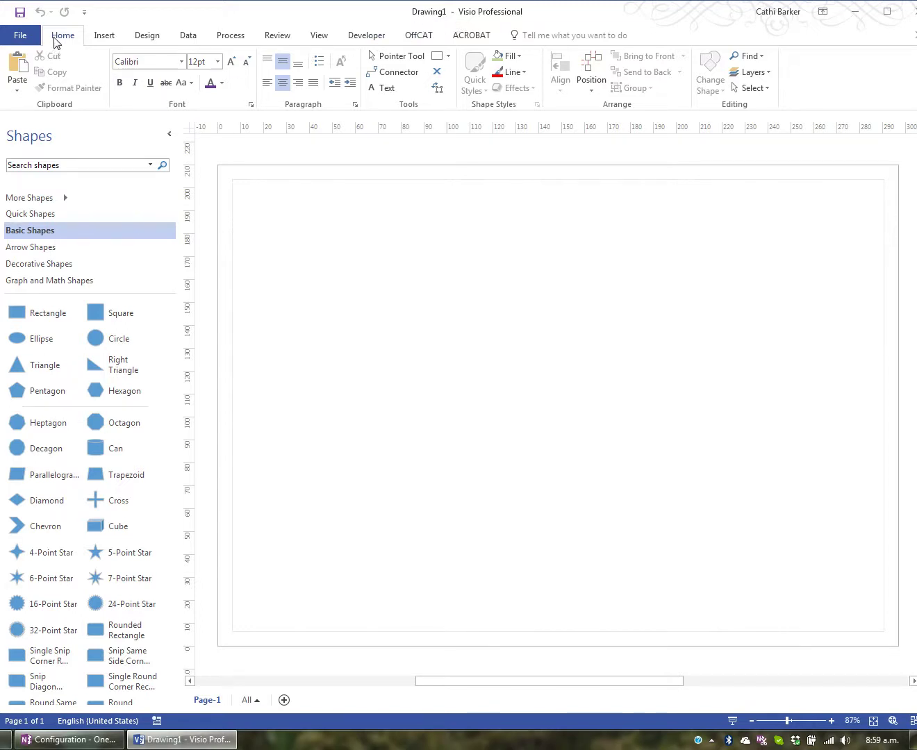
pyautogui.click(104, 36)
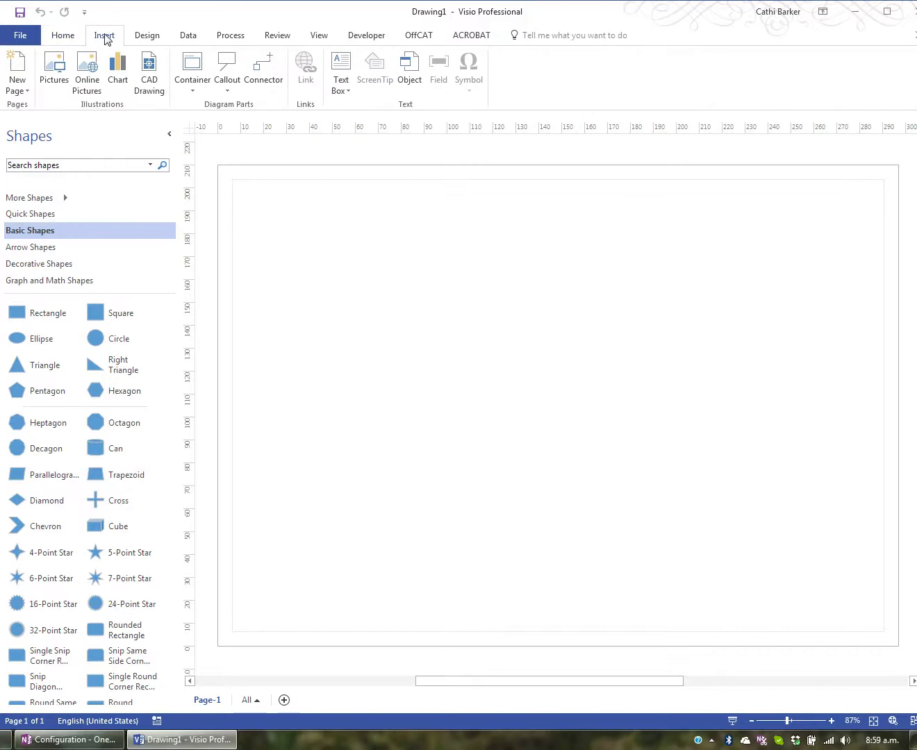
pyautogui.click(143, 35)
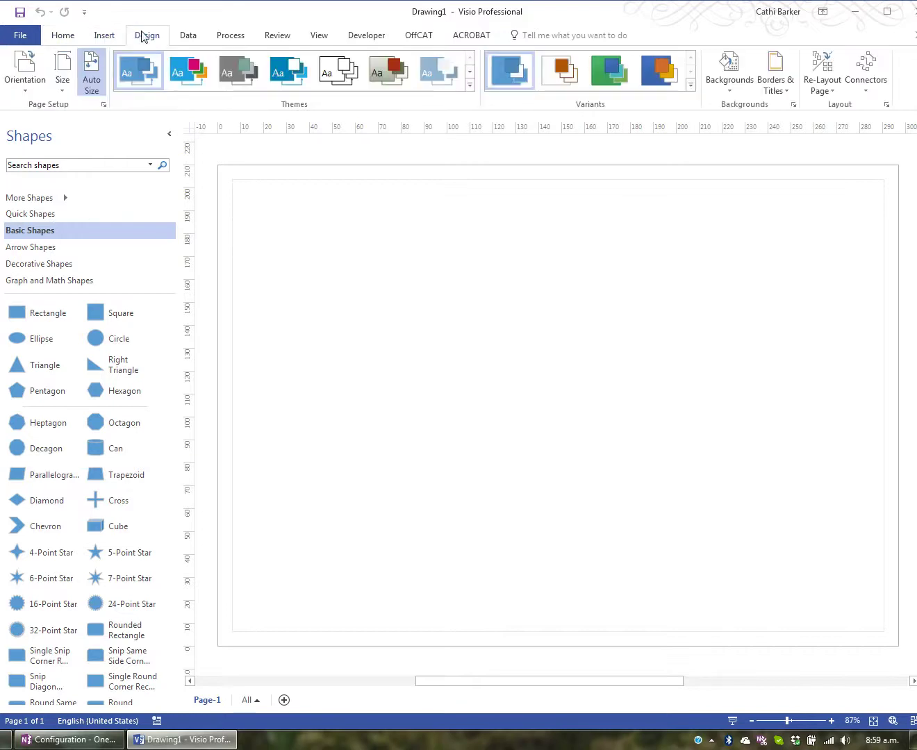
pyautogui.click(69, 39)
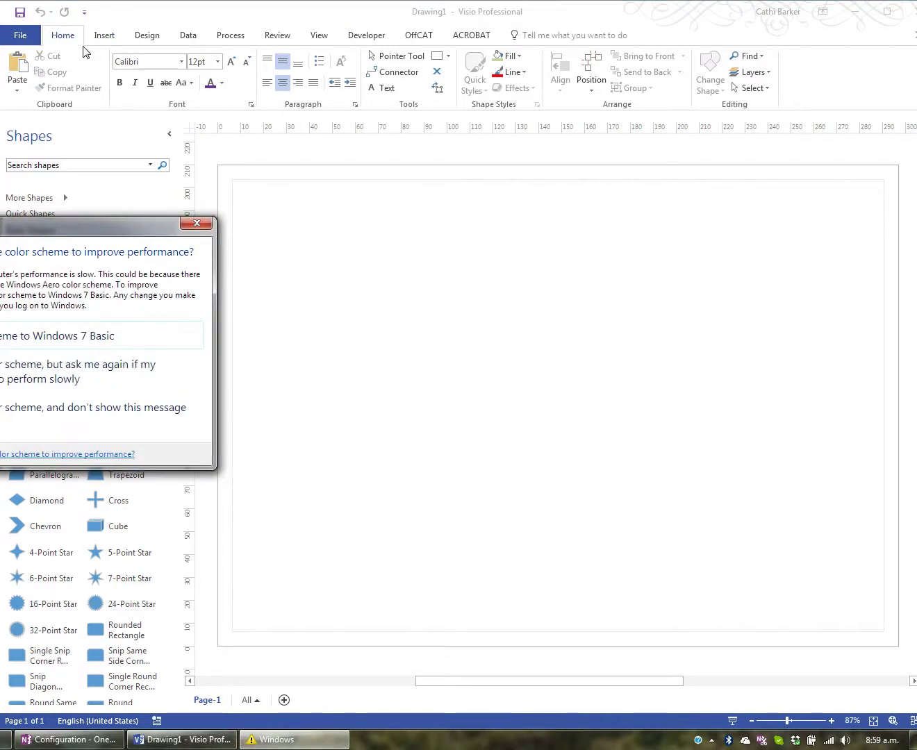
pyautogui.press('Escape')
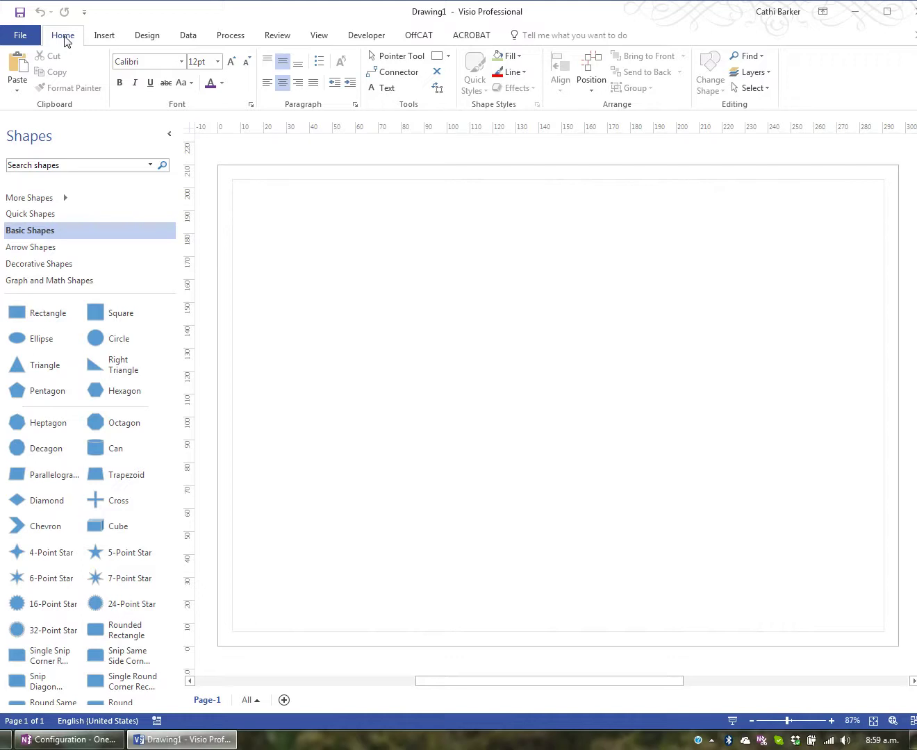
# Collapse the ribbon so only its tab names show, and restore it to full display.
pyautogui.doubleClick(65, 36)
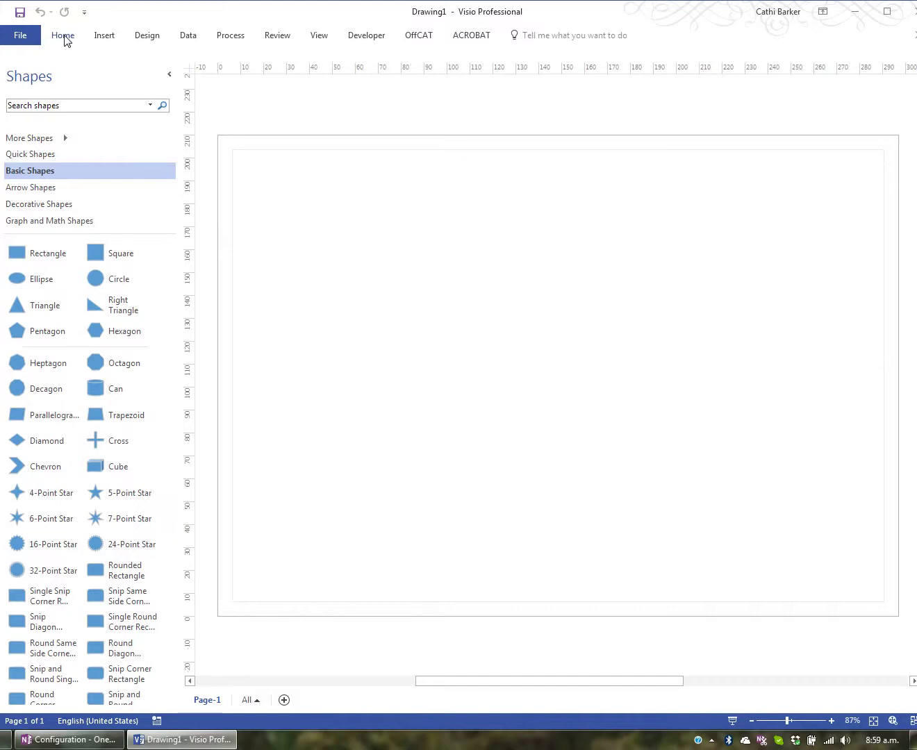
pyautogui.doubleClick(63, 35)
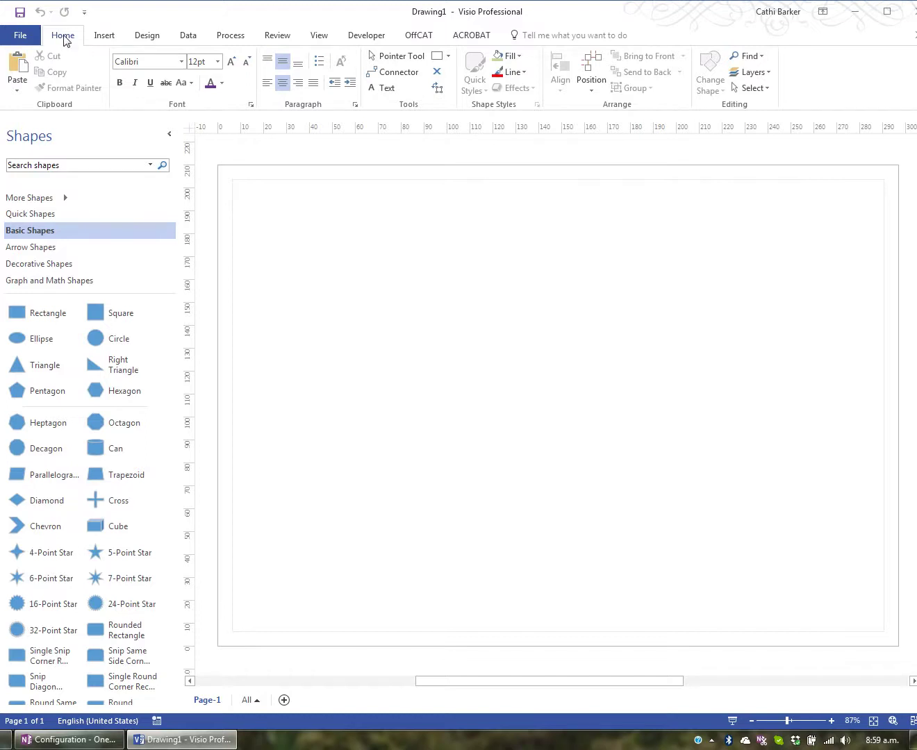
pyautogui.doubleClick(63, 38)
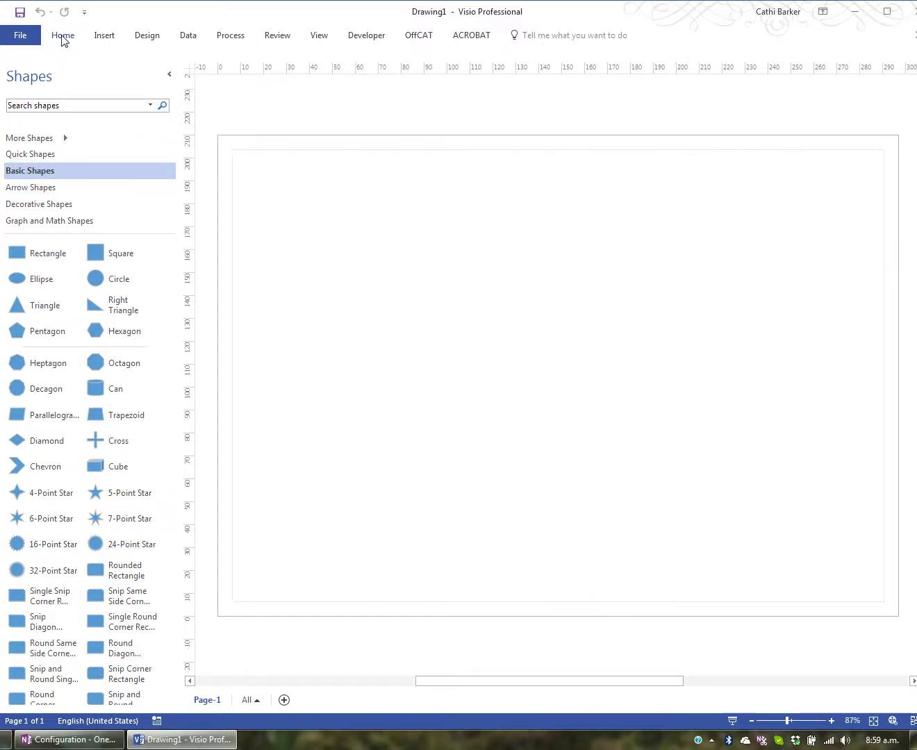
pyautogui.click(63, 39)
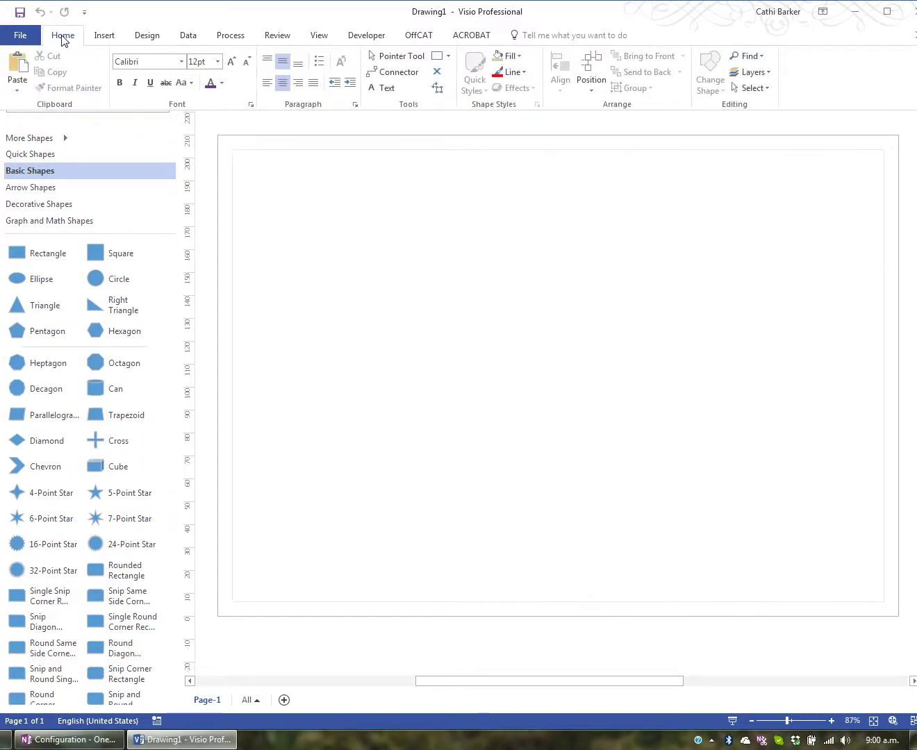
pyautogui.click(63, 37)
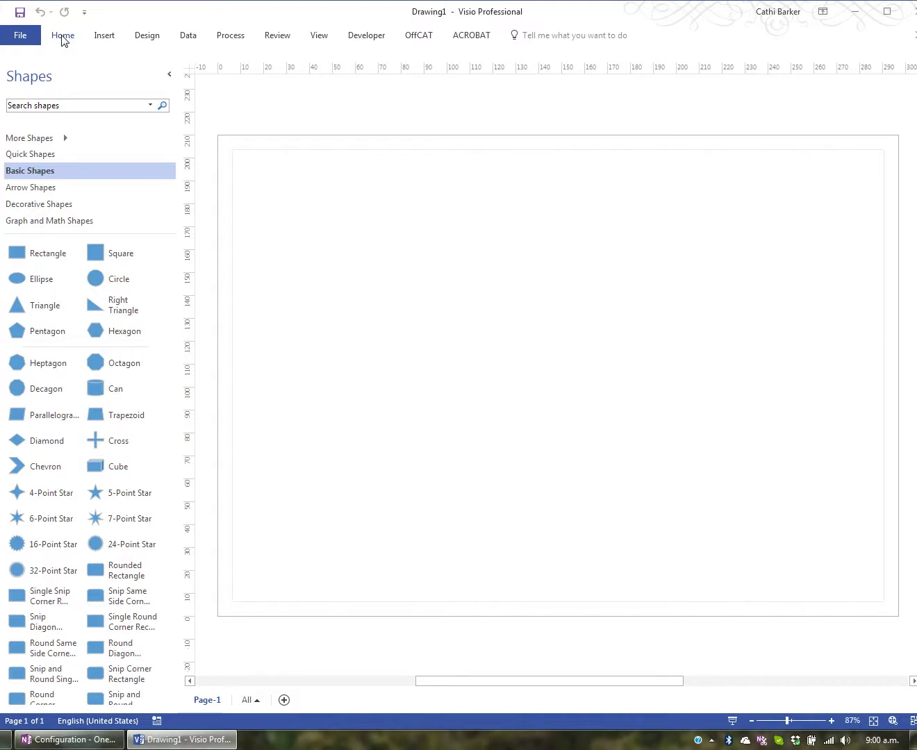
pyautogui.doubleClick(62, 39)
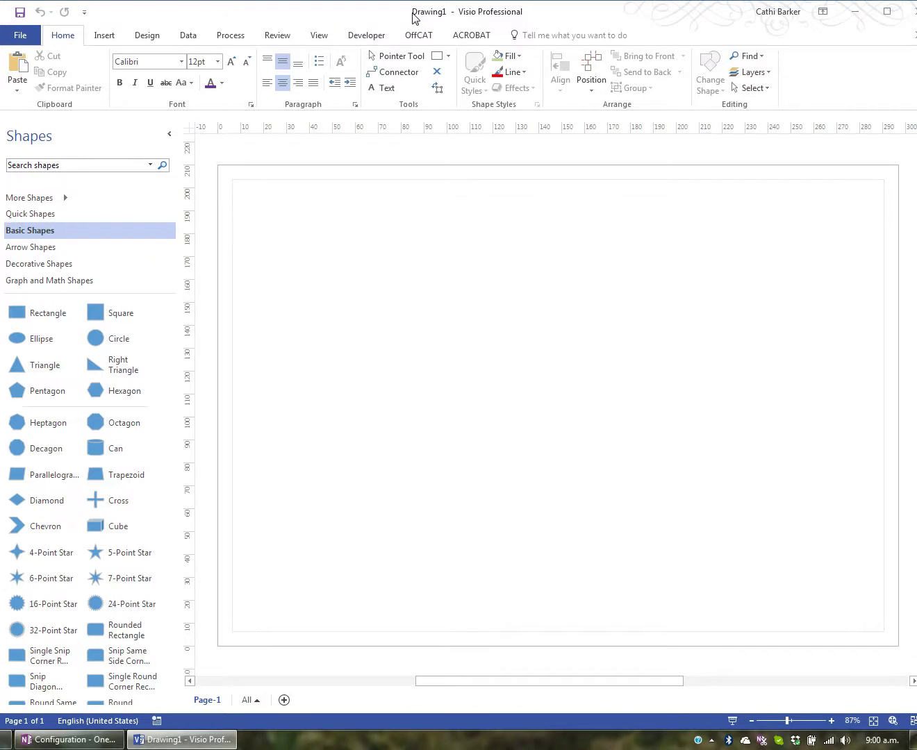
# Move the Quick Access Toolbar below the ribbon and back above it.
pyautogui.click(86, 13)
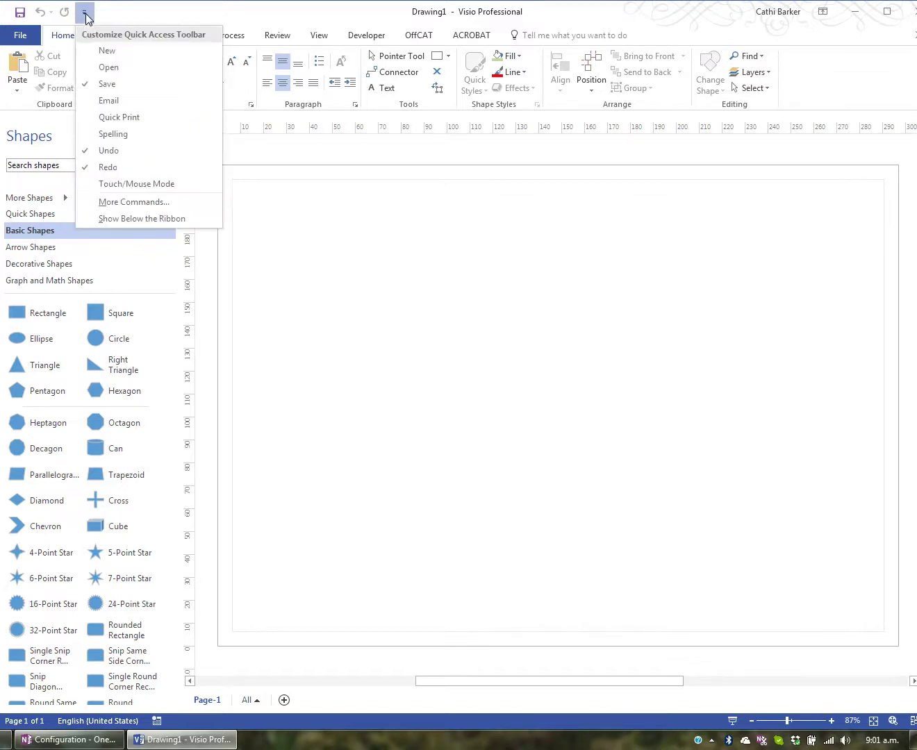
pyautogui.click(137, 219)
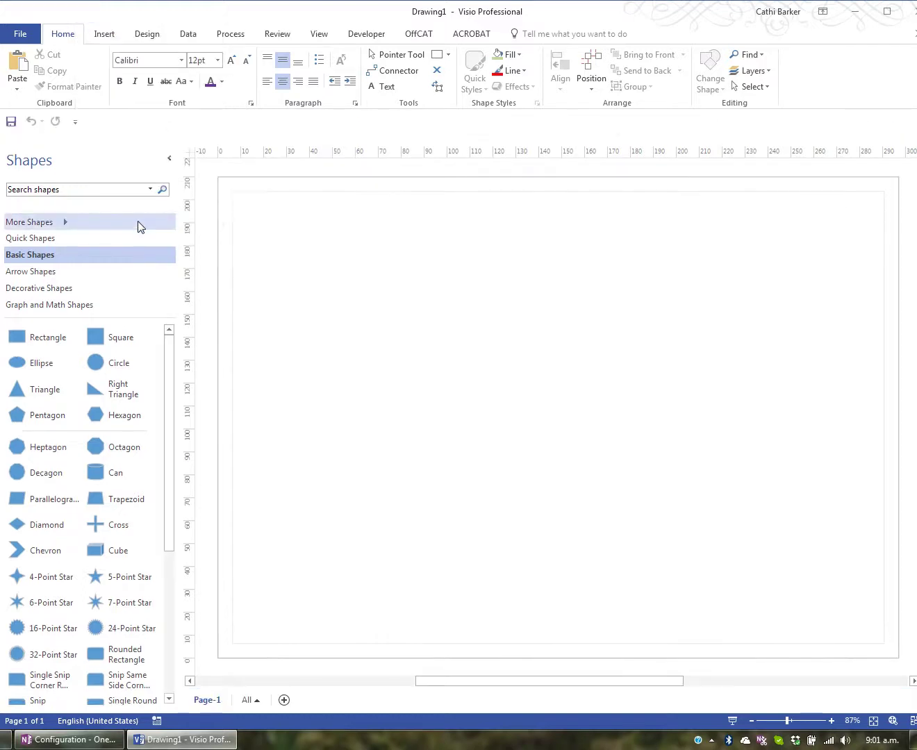
pyautogui.click(75, 124)
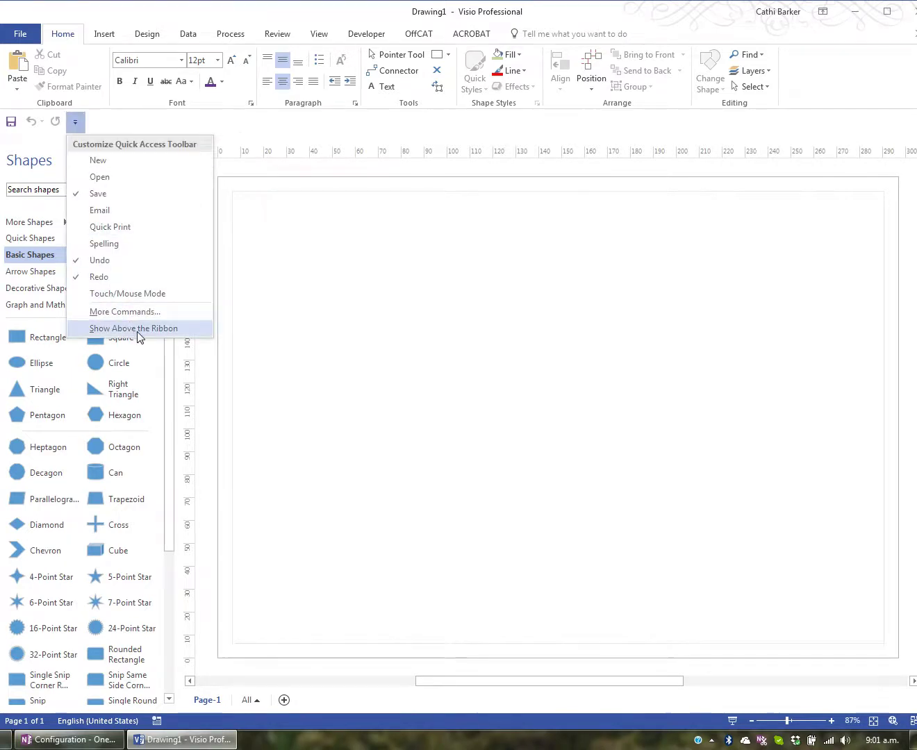
pyautogui.click(133, 329)
# Show the Quick Access Toolbar below the ribbon and add the New and Open commands to it.
pyautogui.click(84, 12)
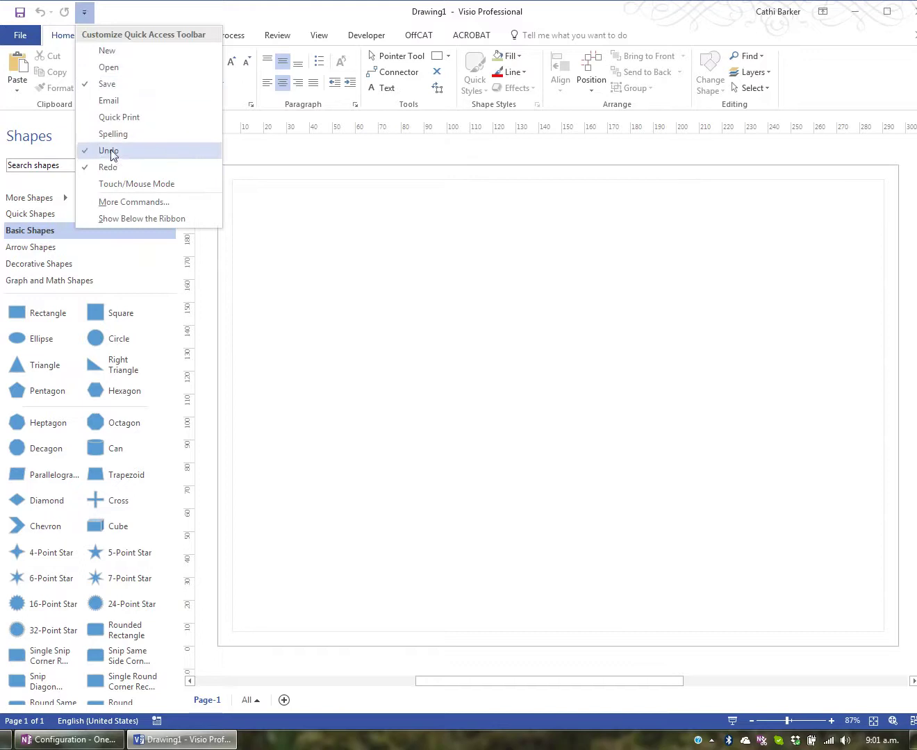
pyautogui.click(143, 219)
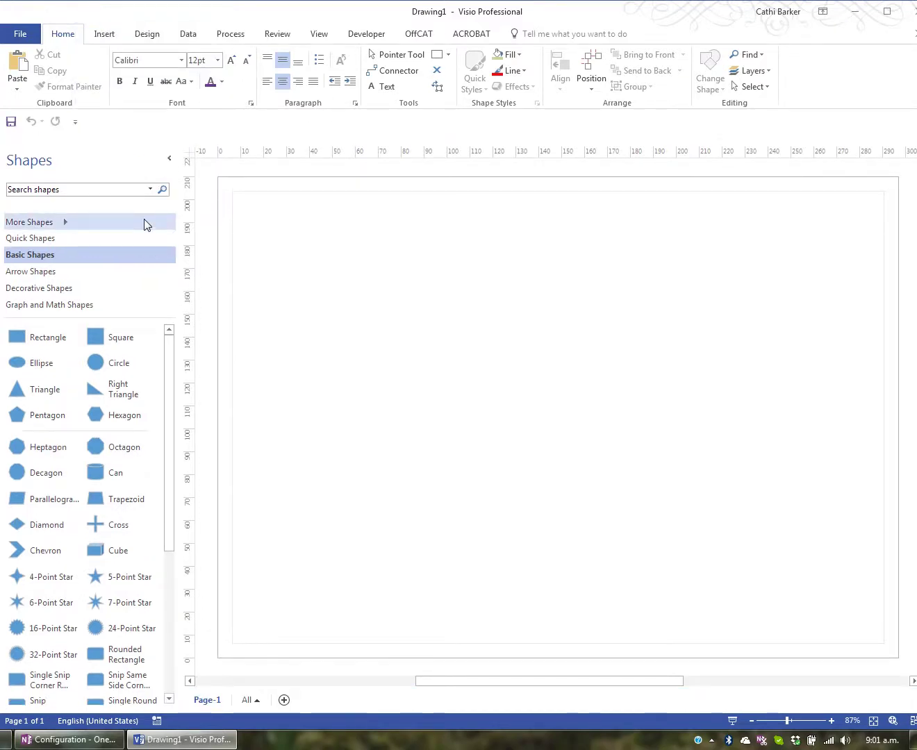
pyautogui.click(75, 123)
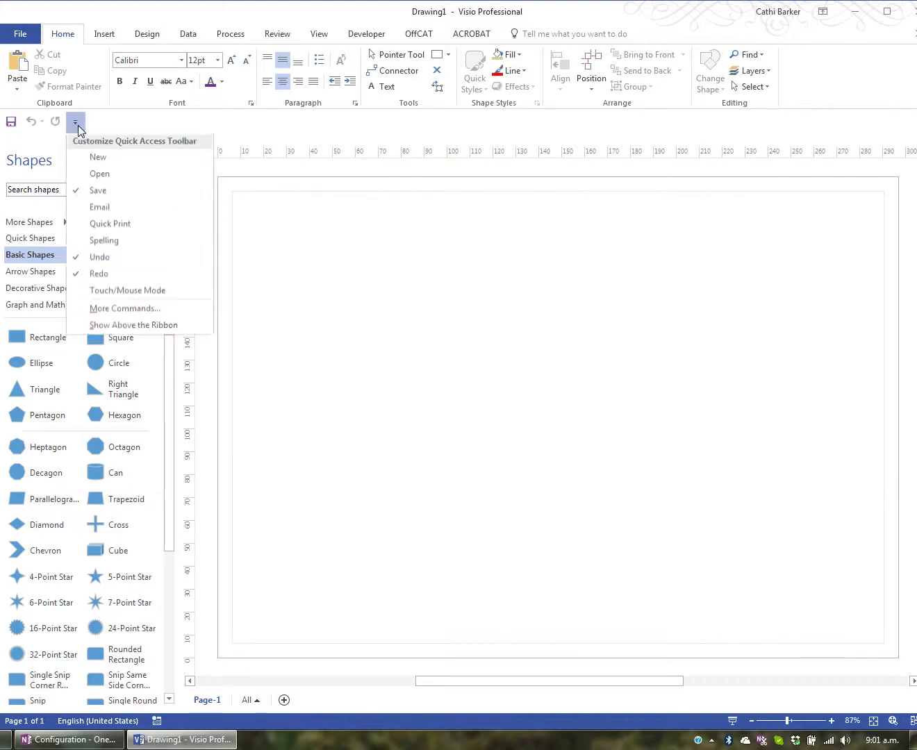
pyautogui.click(102, 165)
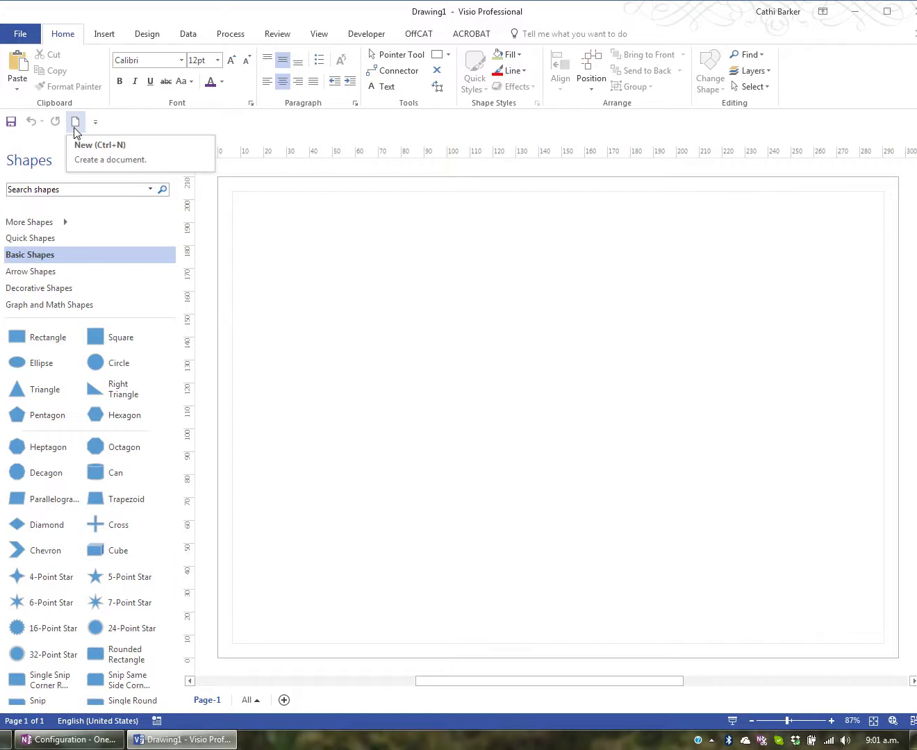
pyautogui.click(95, 123)
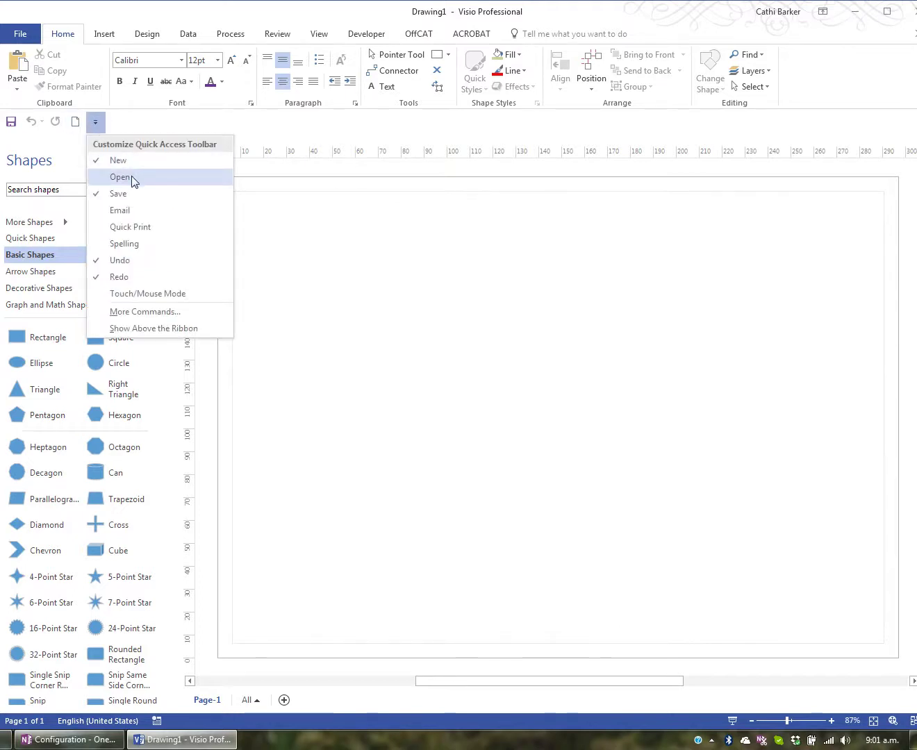
pyautogui.click(121, 176)
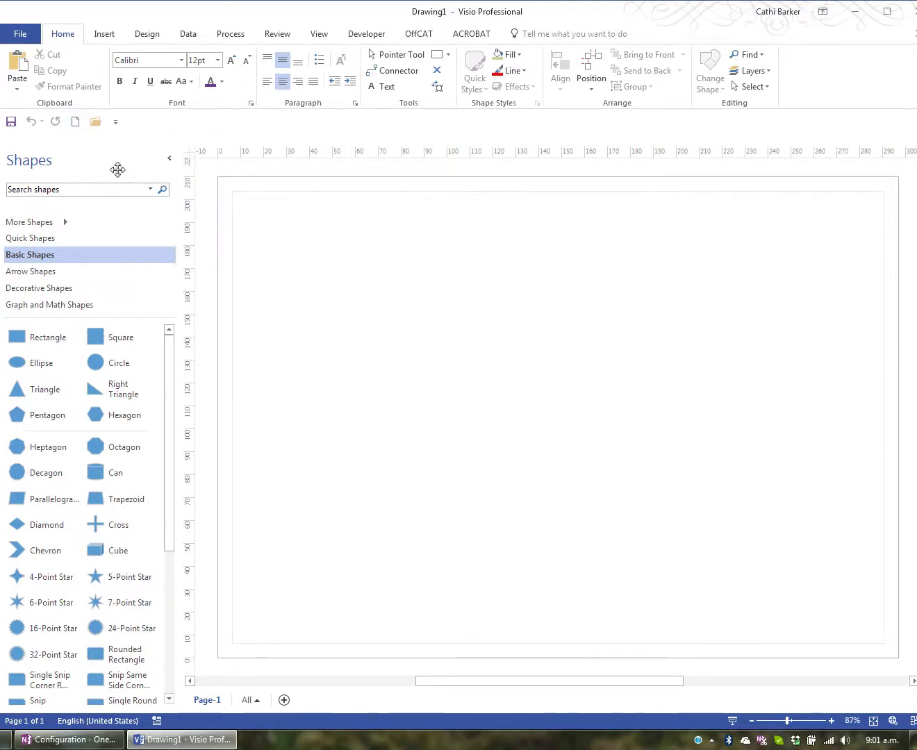
# Add the Email, Quick Print and Spelling commands to the Quick Access Toolbar.
pyautogui.click(116, 123)
pyautogui.click(151, 212)
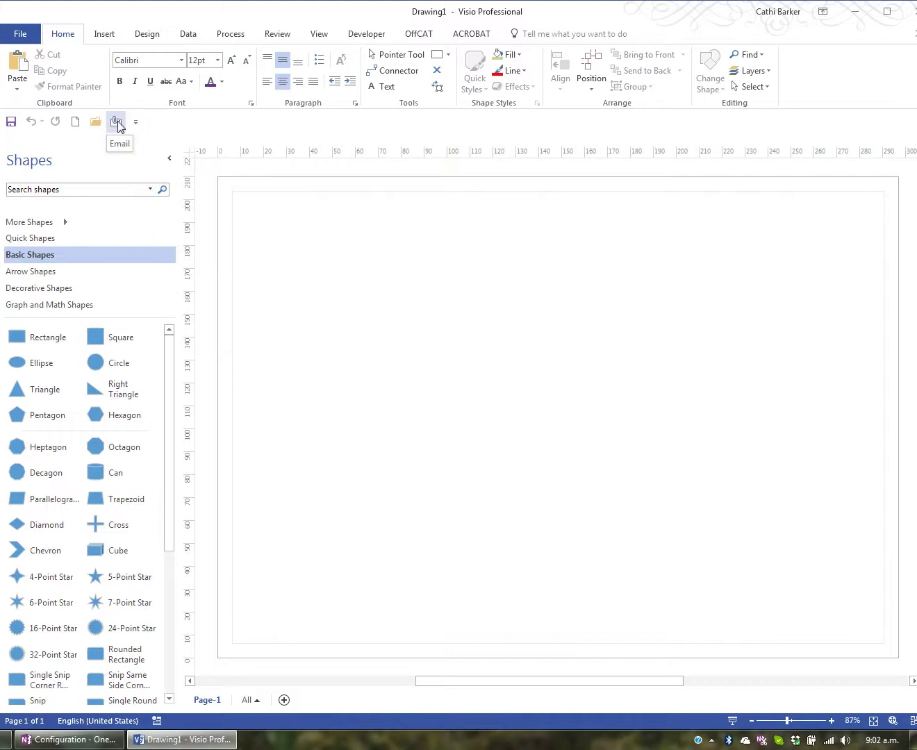
pyautogui.click(135, 123)
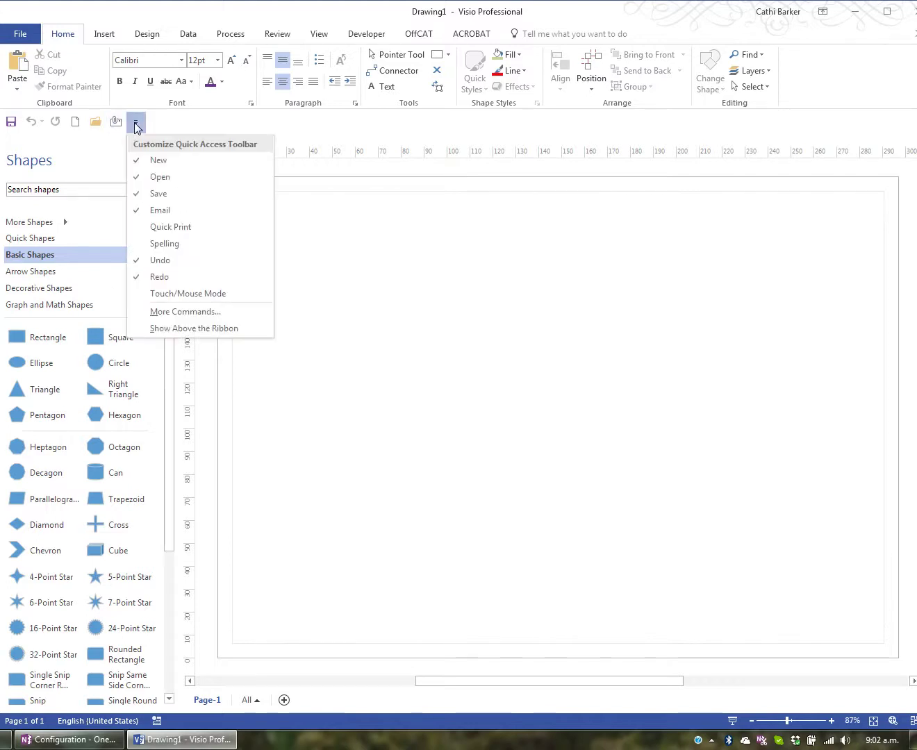
pyautogui.click(172, 228)
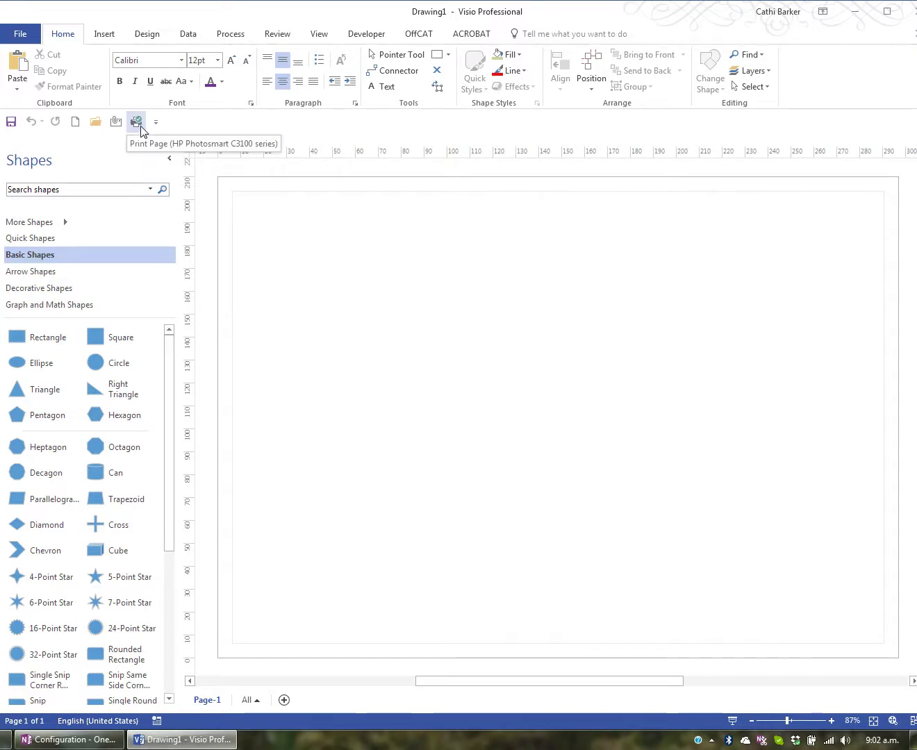
pyautogui.click(156, 122)
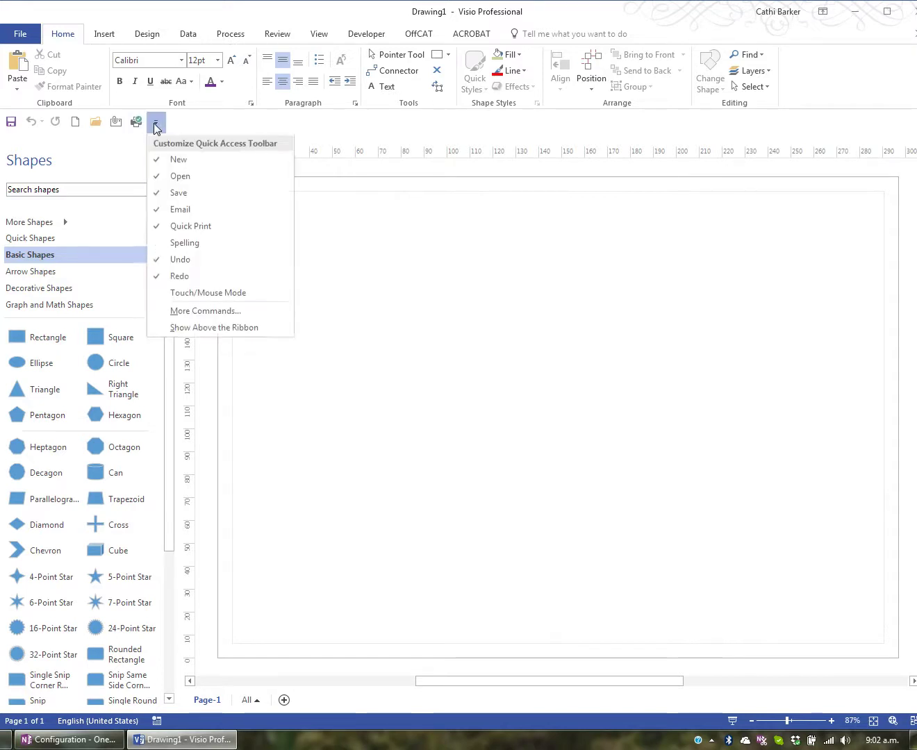
pyautogui.click(178, 244)
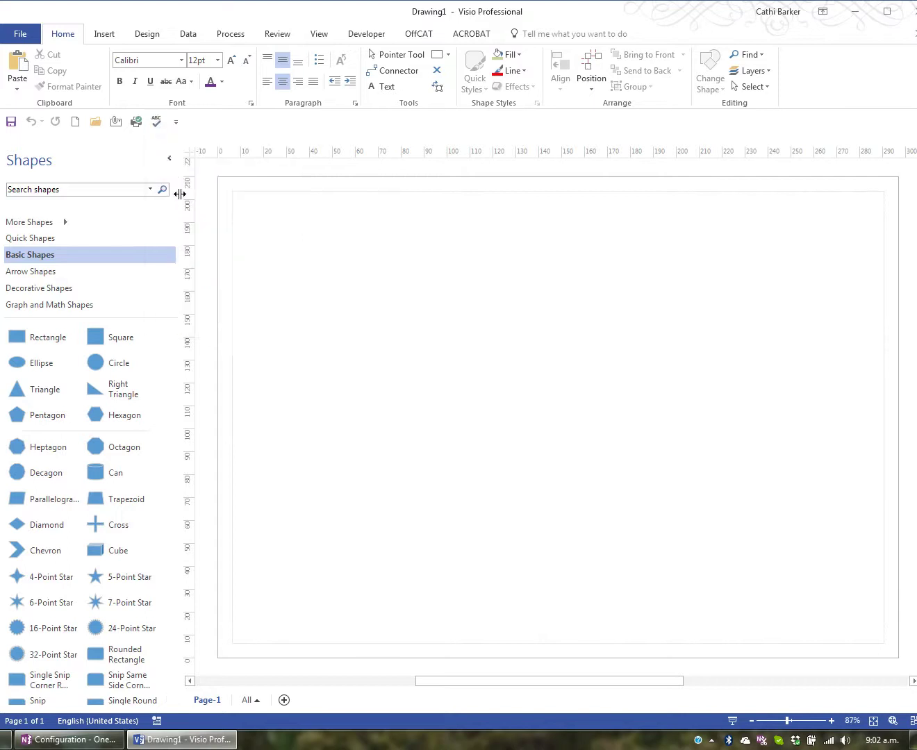
# Add Save As from the popular commands to the Quick Access Toolbar's command list in the Visio options.
pyautogui.click(176, 122)
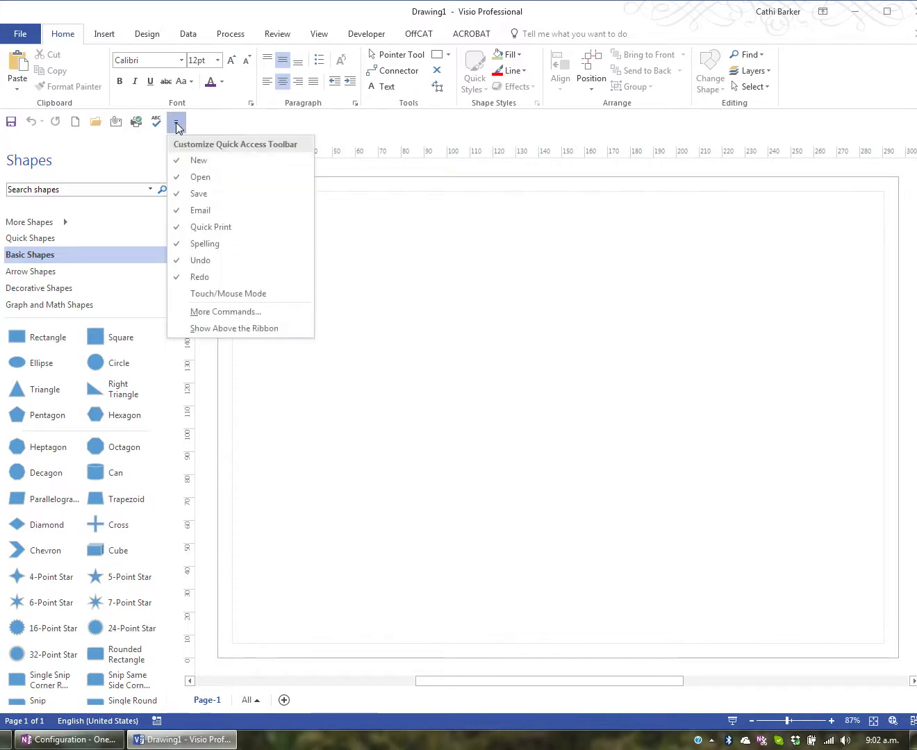
pyautogui.click(232, 312)
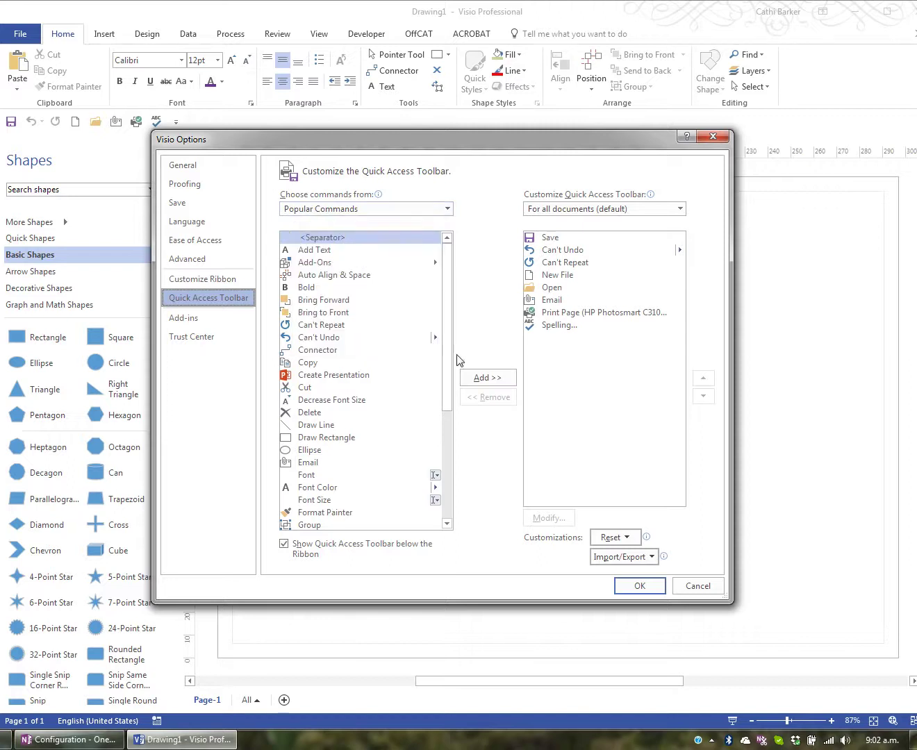
pyautogui.moveTo(448, 359); pyautogui.dragTo(454, 526)
pyautogui.click(319, 461)
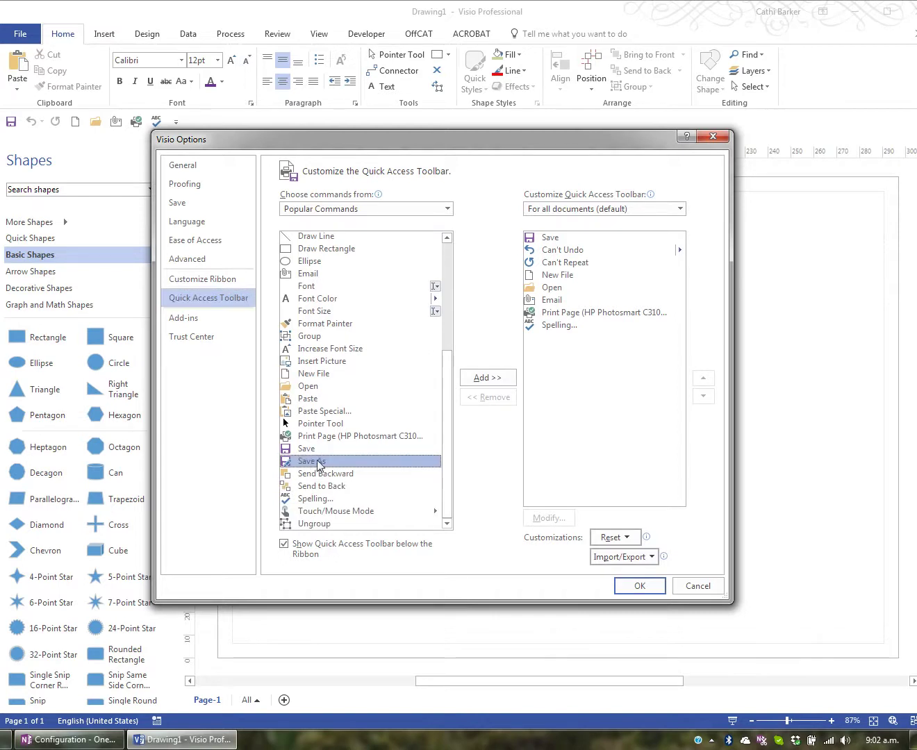
pyautogui.click(500, 379)
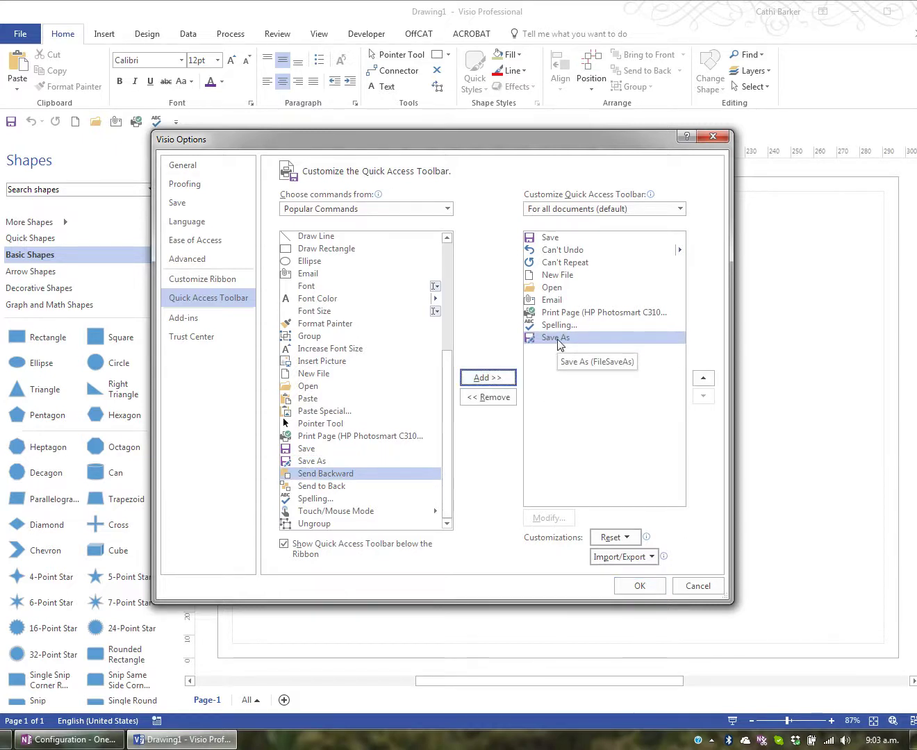
# Move Save As up the Quick Access Toolbar order so it sits directly after Save.
pyautogui.click(703, 379)
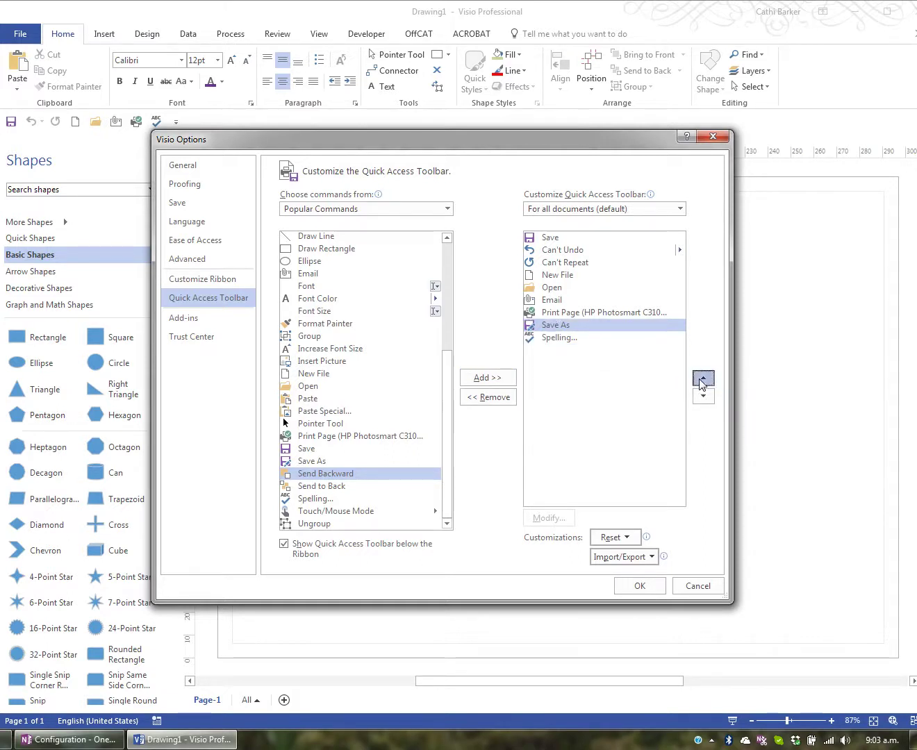
pyautogui.click(702, 379)
pyautogui.click(702, 380)
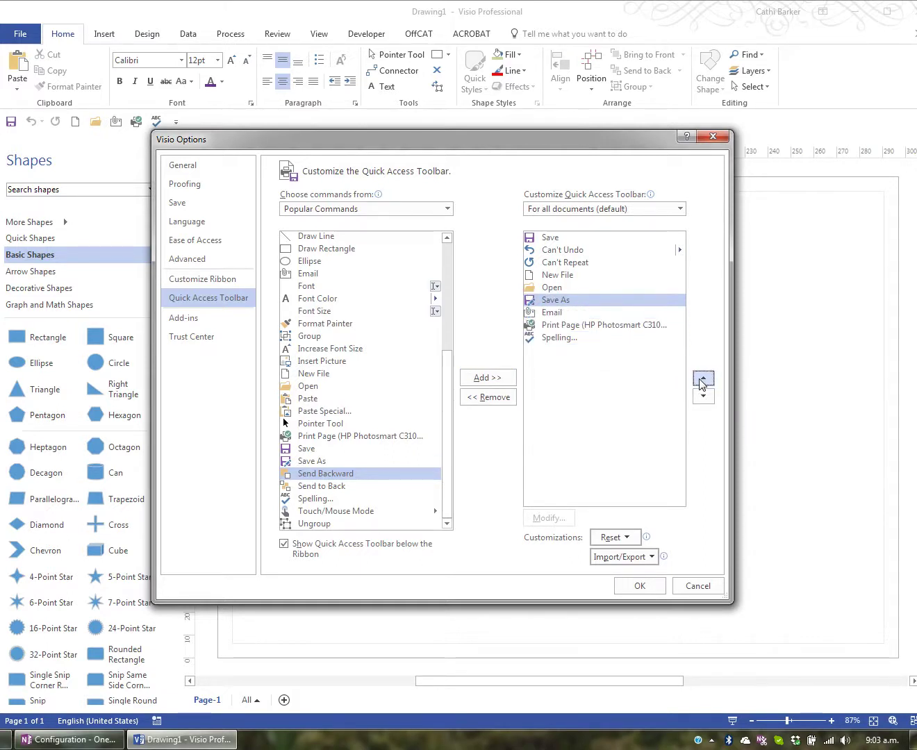
pyautogui.click(702, 379)
pyautogui.click(702, 380)
pyautogui.click(702, 378)
pyautogui.click(703, 379)
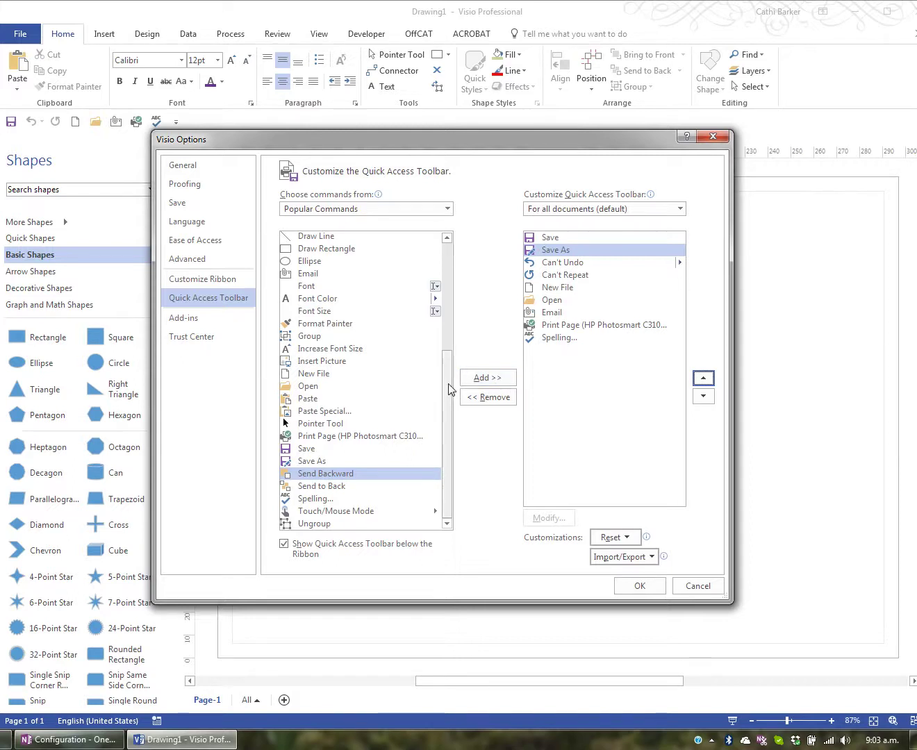
# Add the Center Drawing command from the All Commands list to the Quick Access Toolbar.
pyautogui.moveTo(448, 389); pyautogui.dragTo(450, 353)
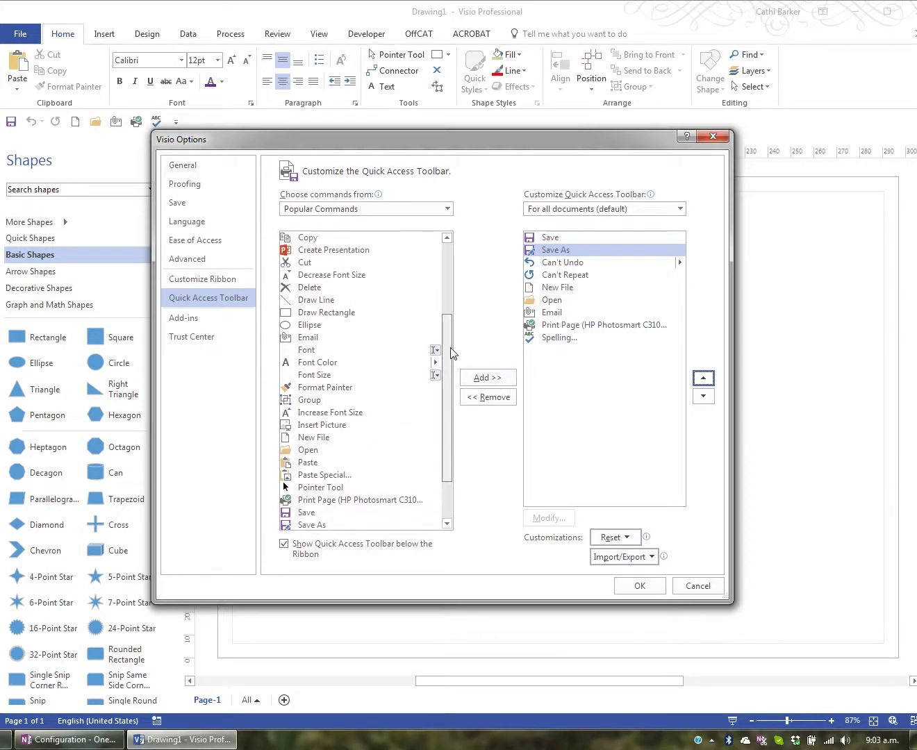
pyautogui.scroll(2, 396, 343)
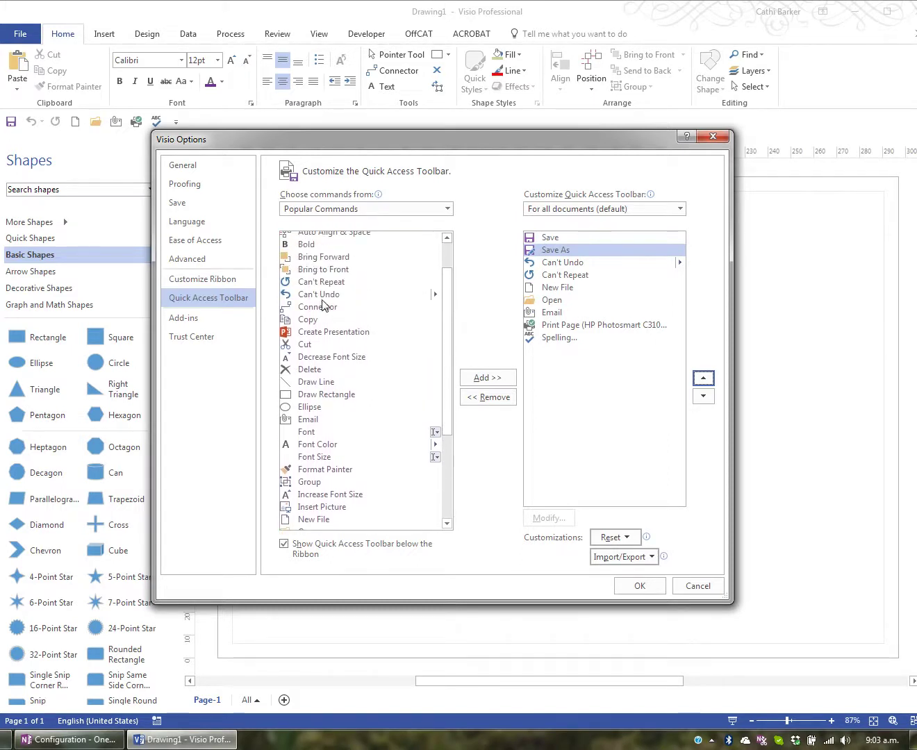
pyautogui.moveTo(445, 327); pyautogui.dragTo(454, 287)
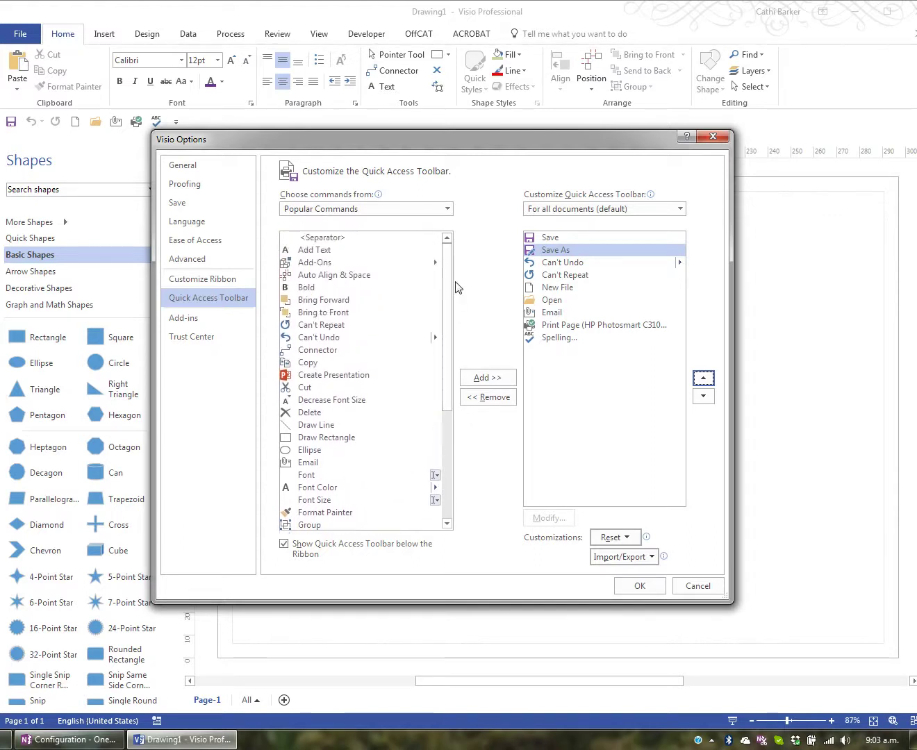
pyautogui.click(338, 210)
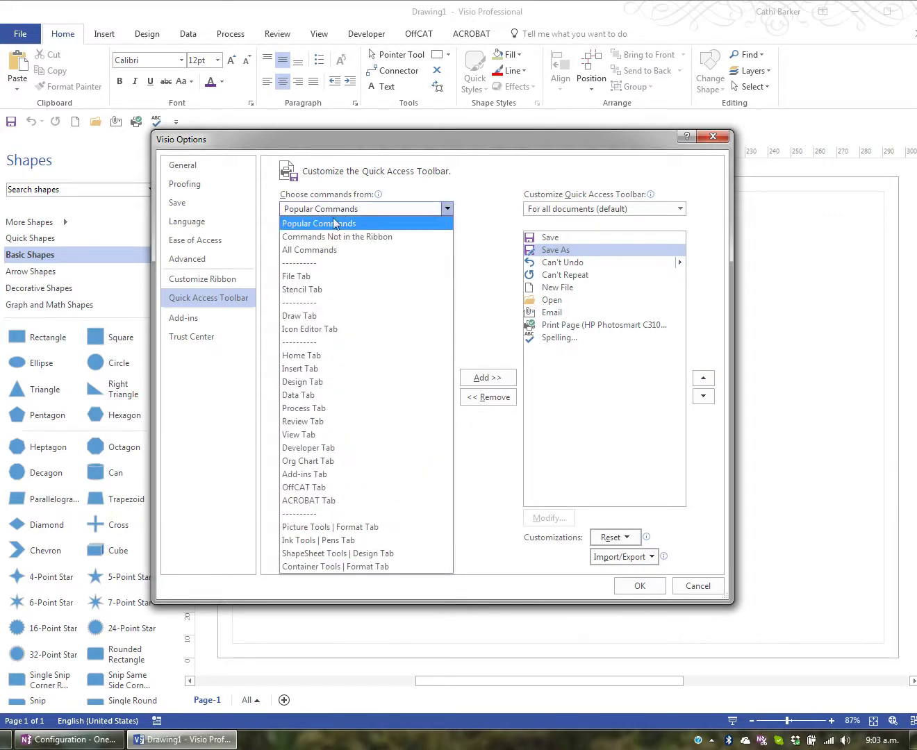
pyautogui.click(324, 251)
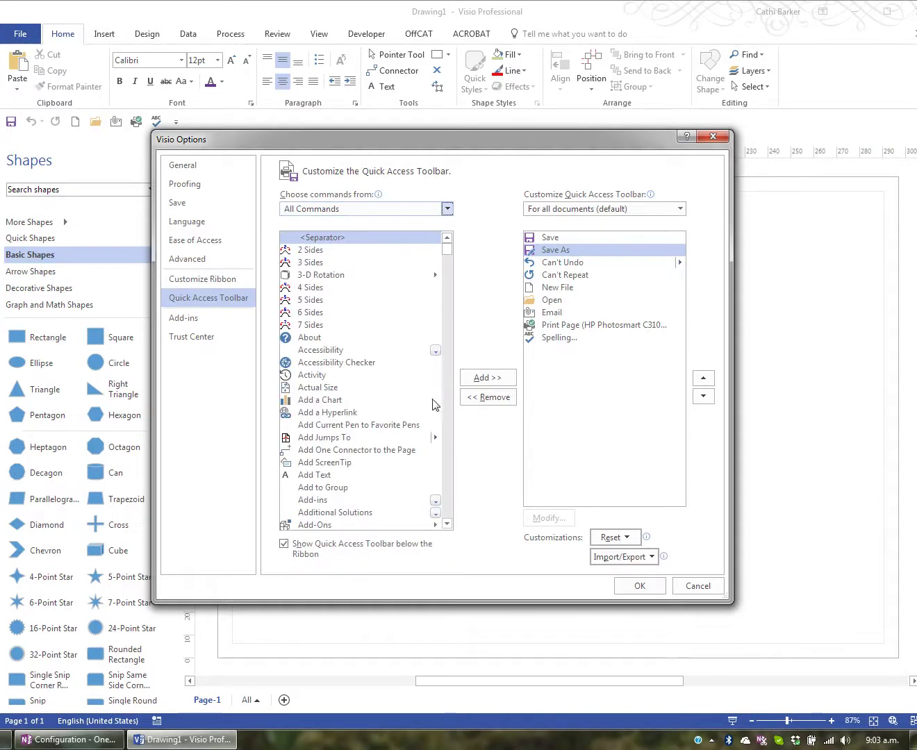
pyautogui.scroll(-14, 448, 515)
pyautogui.click(450, 516)
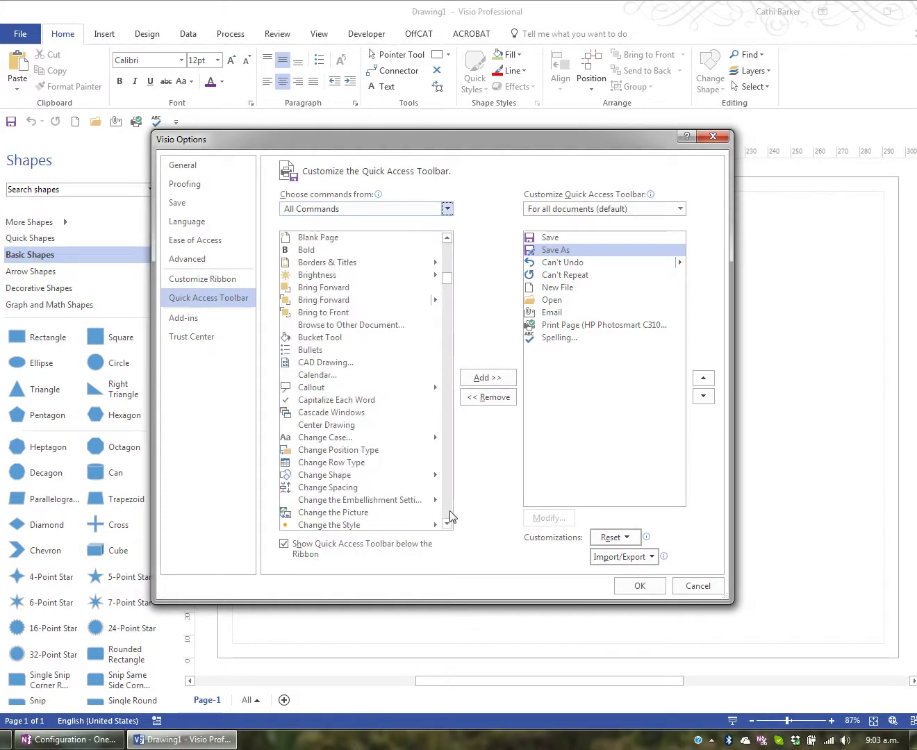
pyautogui.scroll(-2, 448, 528)
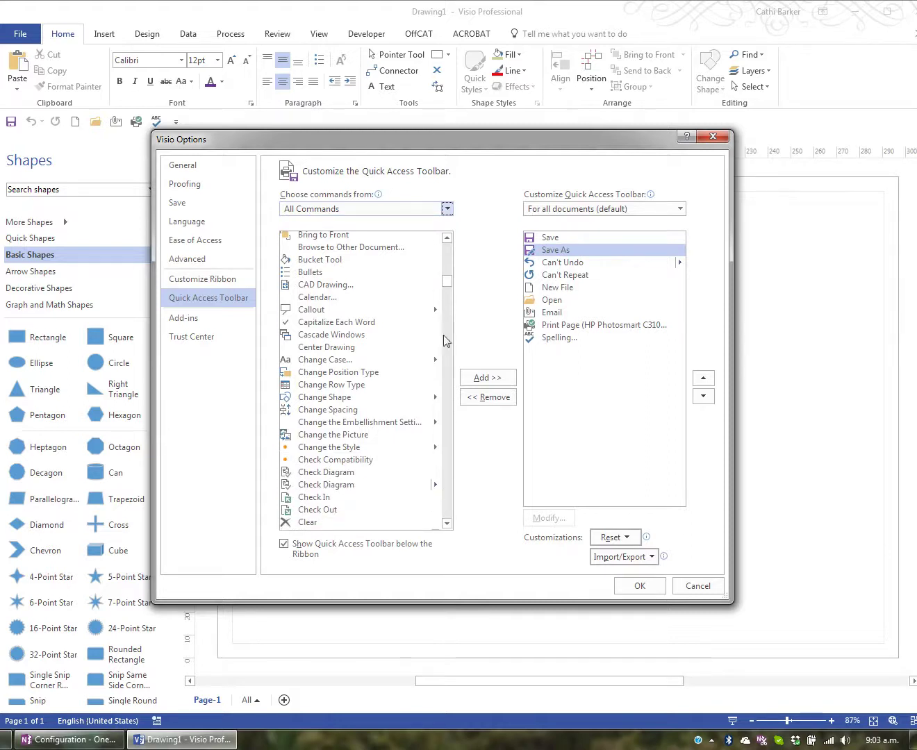
pyautogui.click(325, 351)
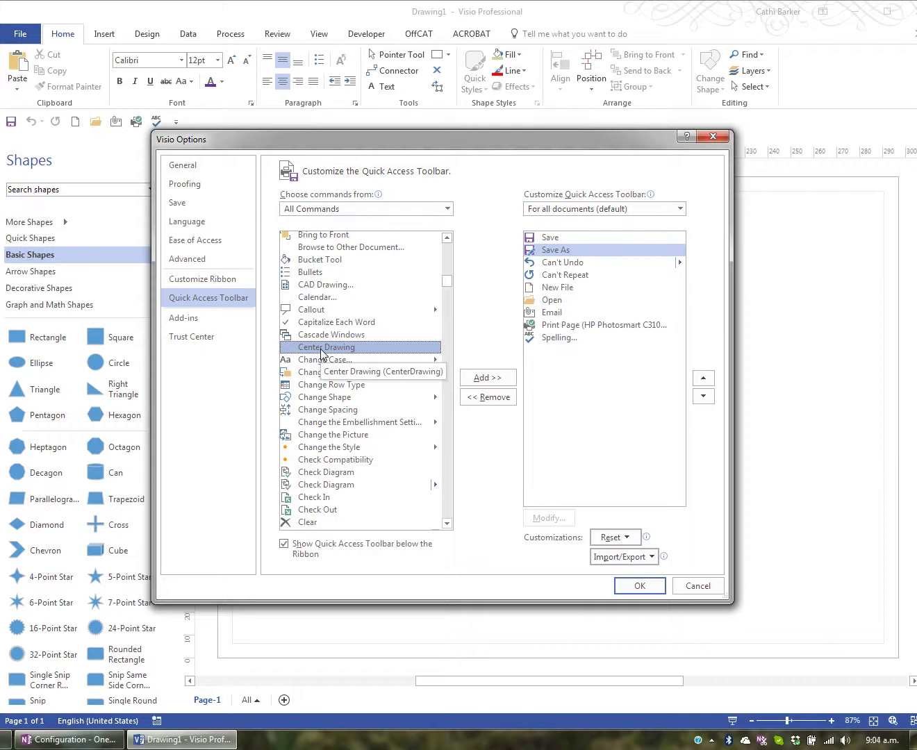
pyautogui.click(494, 378)
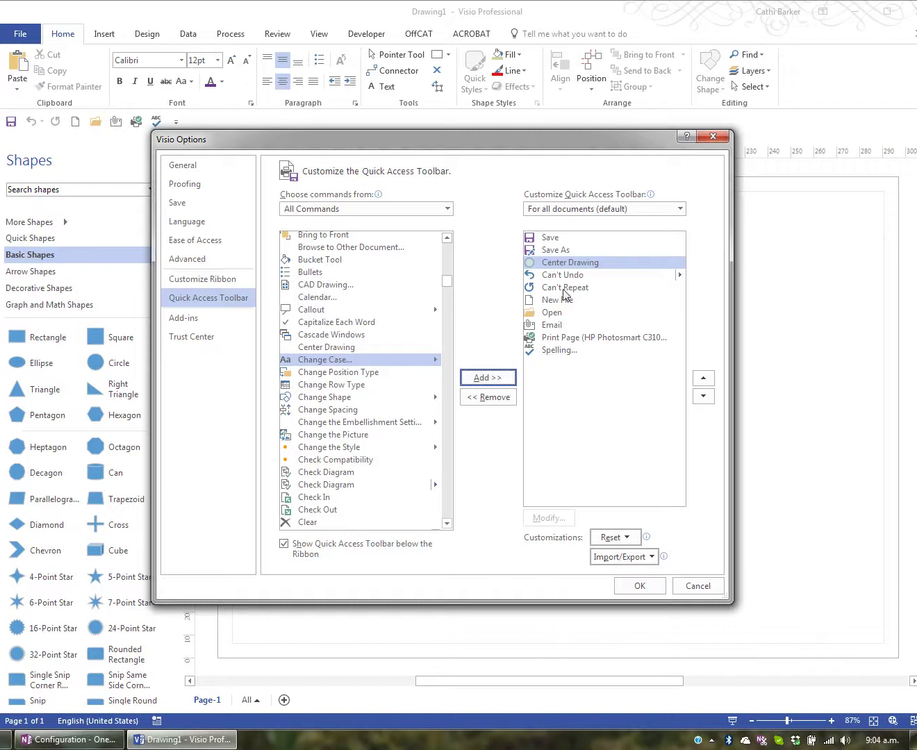
# Move Center Drawing to the end of the Quick Access Toolbar order, after Spelling, and apply the options.
pyautogui.click(701, 398)
pyautogui.click(702, 398)
pyautogui.click(701, 397)
pyautogui.click(702, 398)
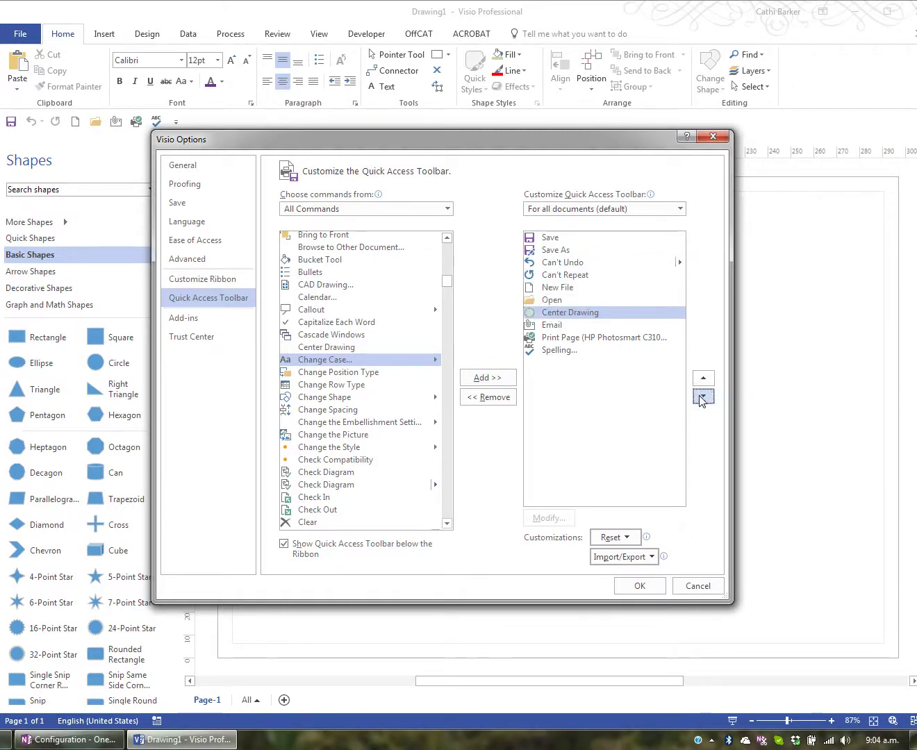
pyautogui.click(703, 397)
pyautogui.click(703, 397)
pyautogui.click(702, 398)
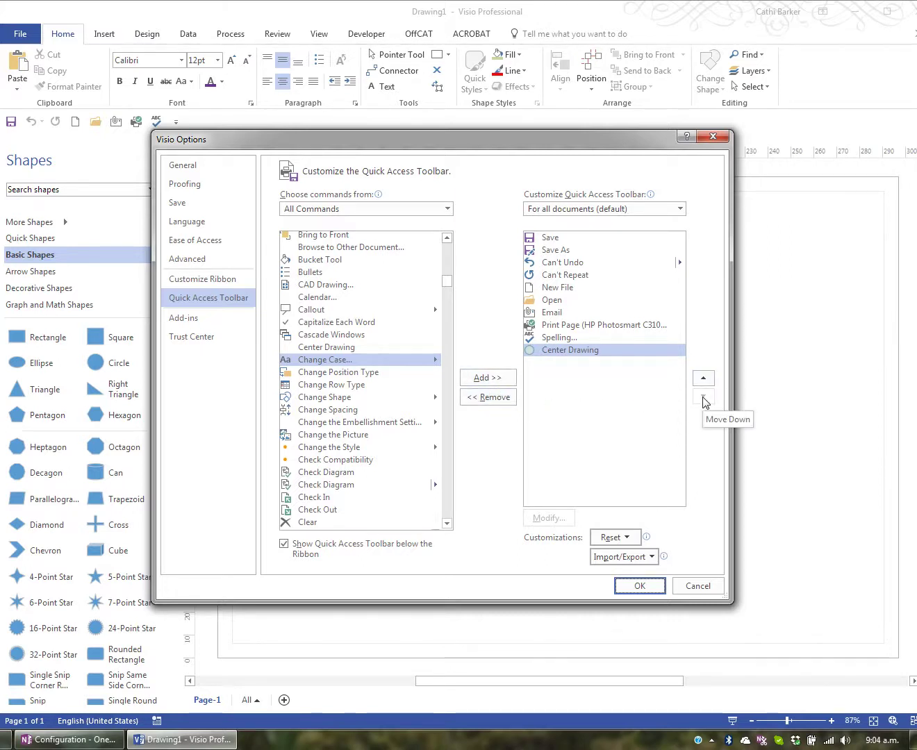
pyautogui.click(638, 587)
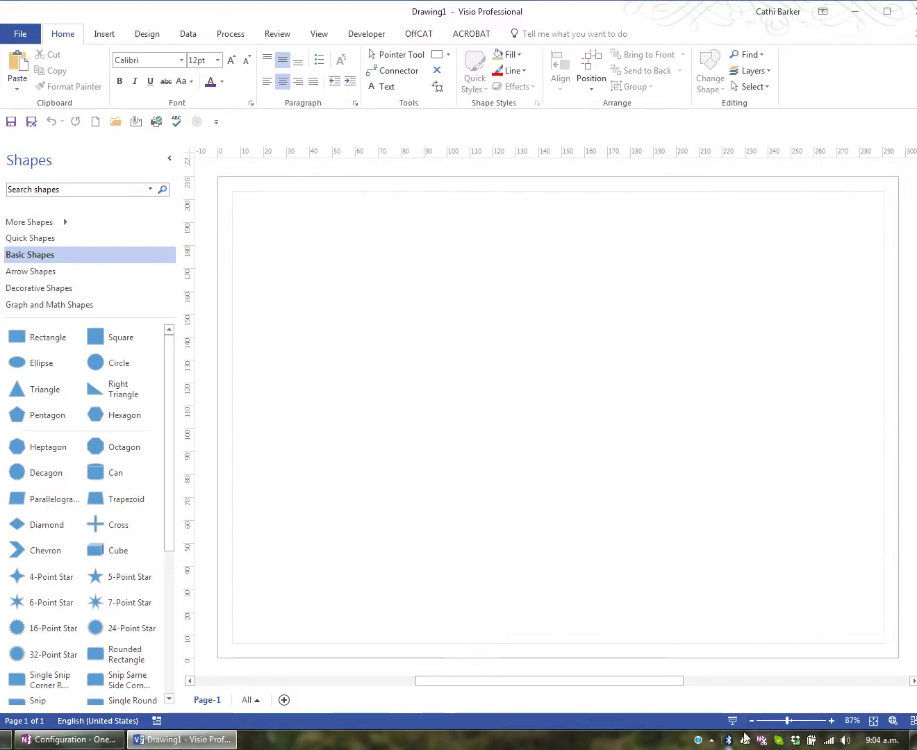
# Zoom the drawing page in stepwise to 143% and back out to 33%.
pyautogui.click(831, 721)
pyautogui.click(832, 721)
pyautogui.click(832, 722)
pyautogui.click(833, 721)
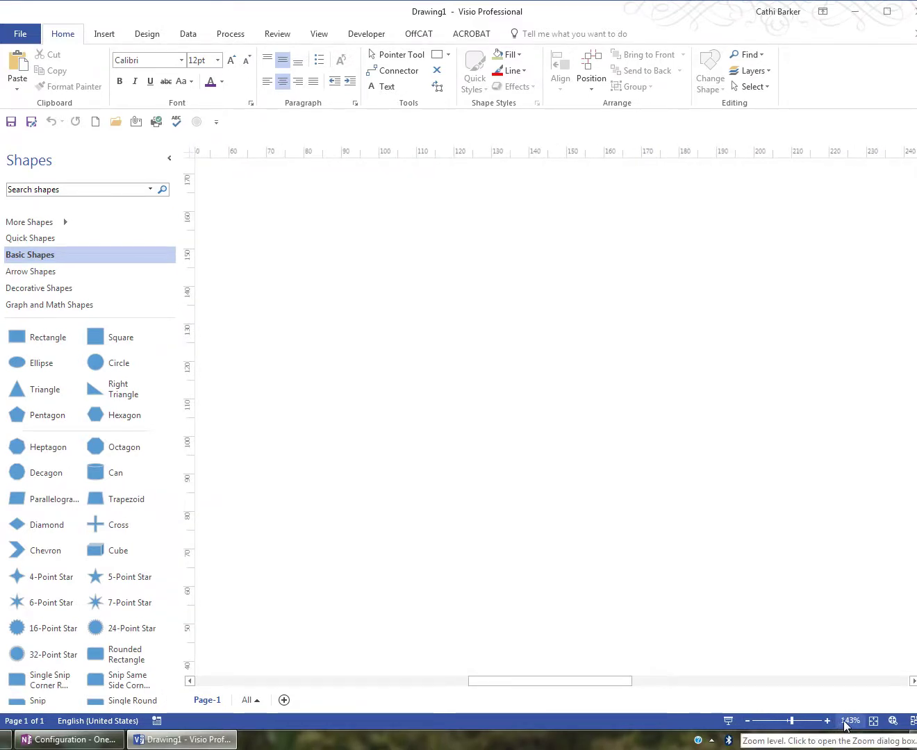
pyautogui.click(747, 722)
pyautogui.click(748, 721)
pyautogui.click(747, 721)
pyautogui.click(747, 721)
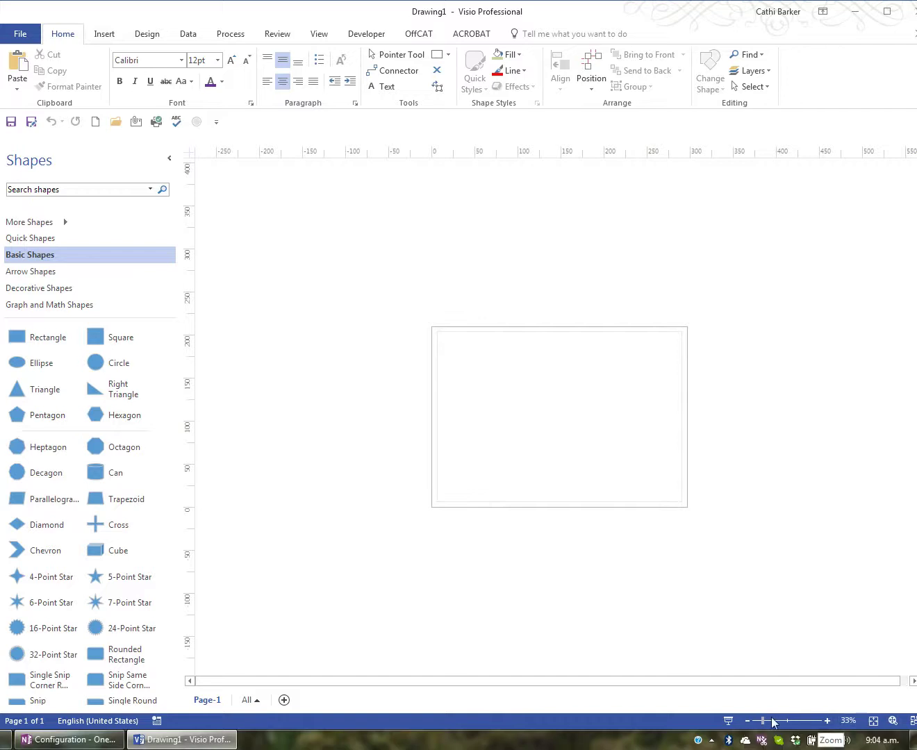
# Set the page zoom to 100% (Actual size), then fit the page to the window.
pyautogui.moveTo(764, 722); pyautogui.dragTo(791, 725)
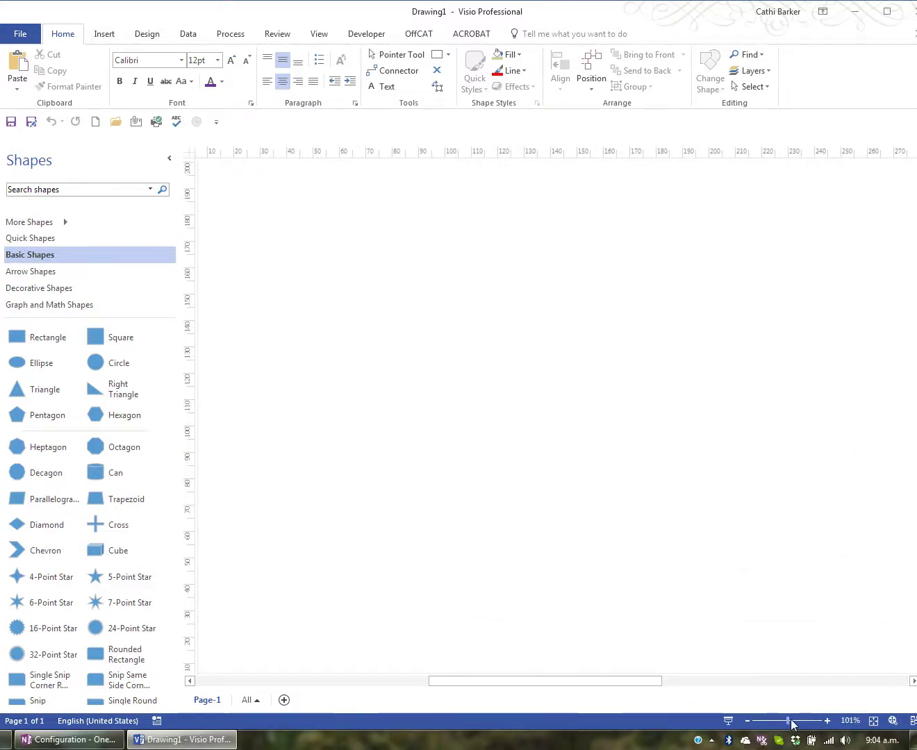
pyautogui.click(849, 721)
pyautogui.click(465, 360)
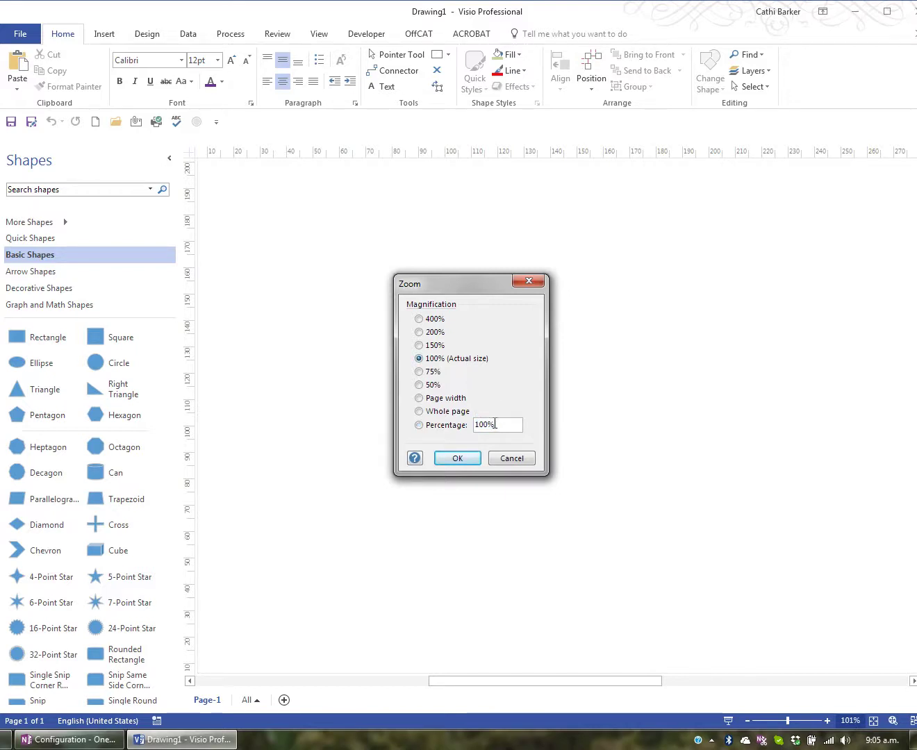
pyautogui.click(473, 460)
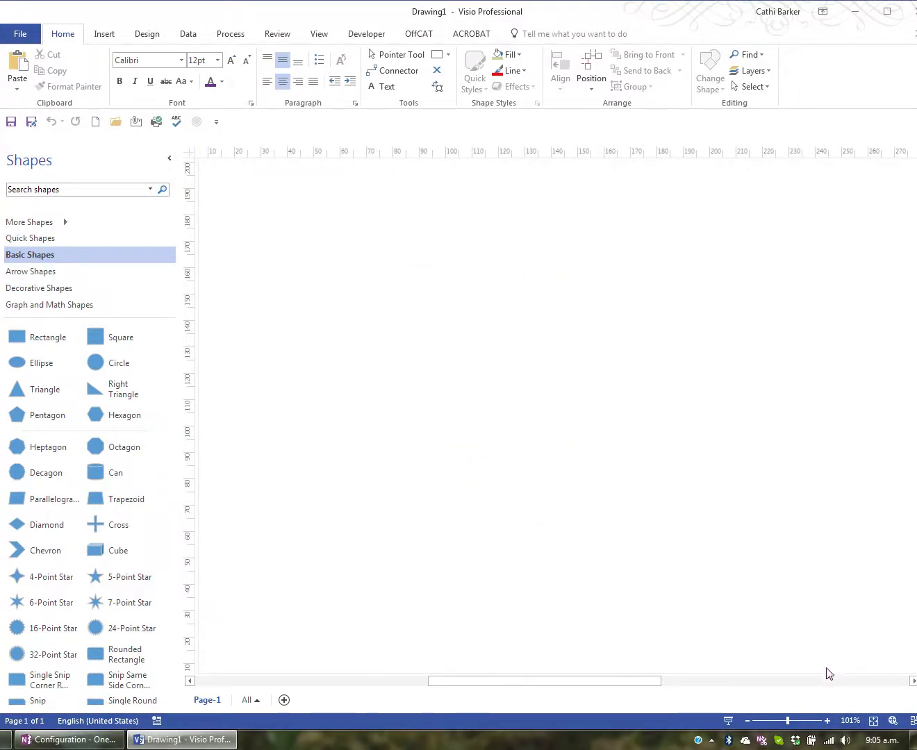
pyautogui.click(873, 722)
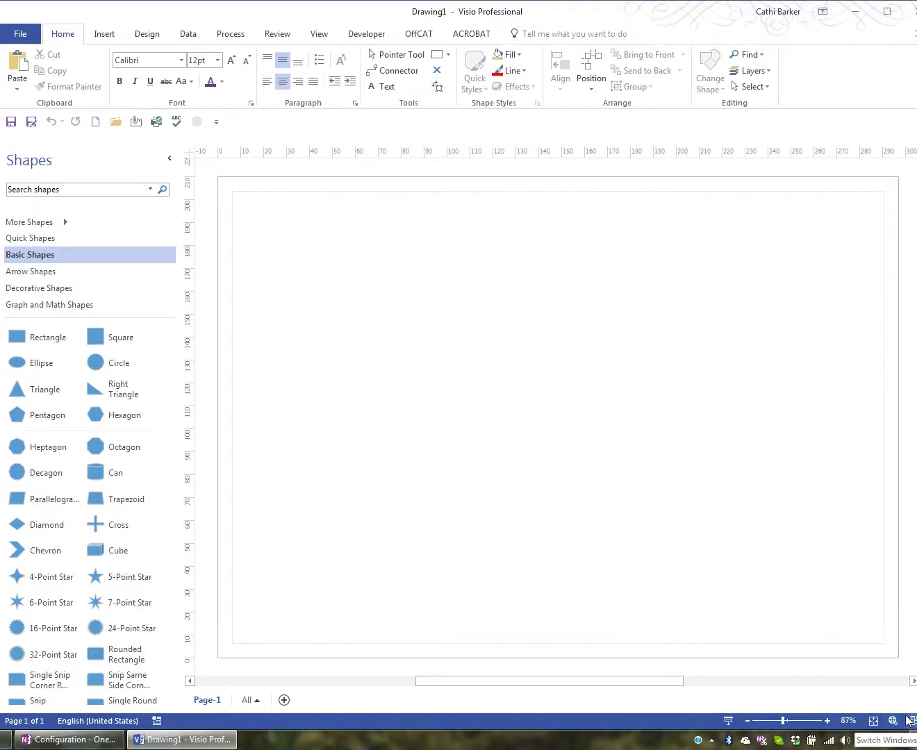
# Hide the Width, Height and Length items from the status bar, then show Width and Height again.
pyautogui.rightClick(326, 721)
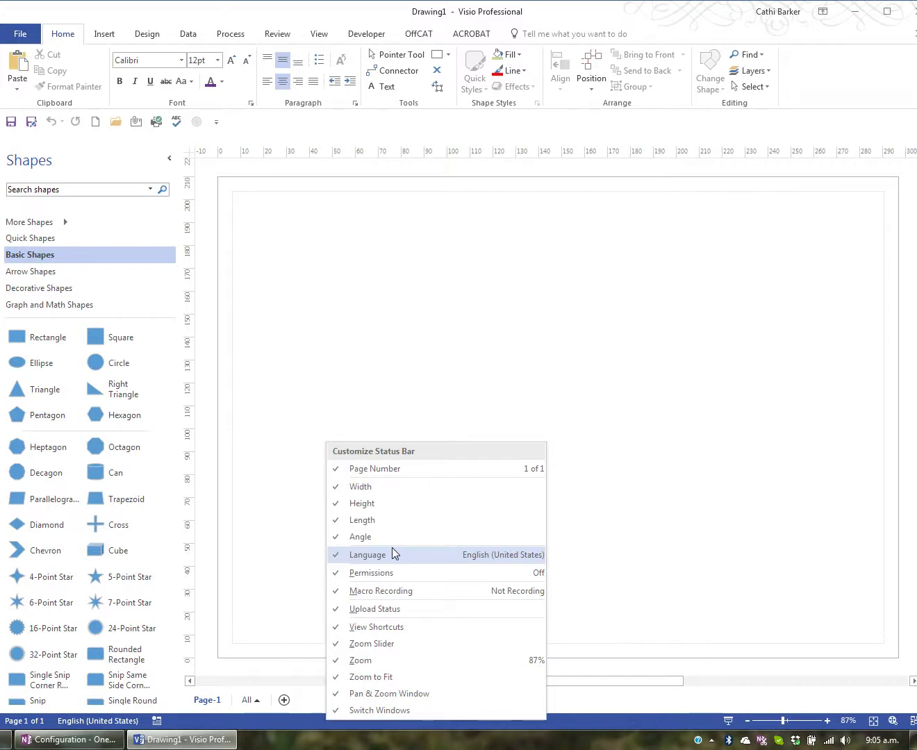
pyautogui.click(376, 488)
pyautogui.click(373, 505)
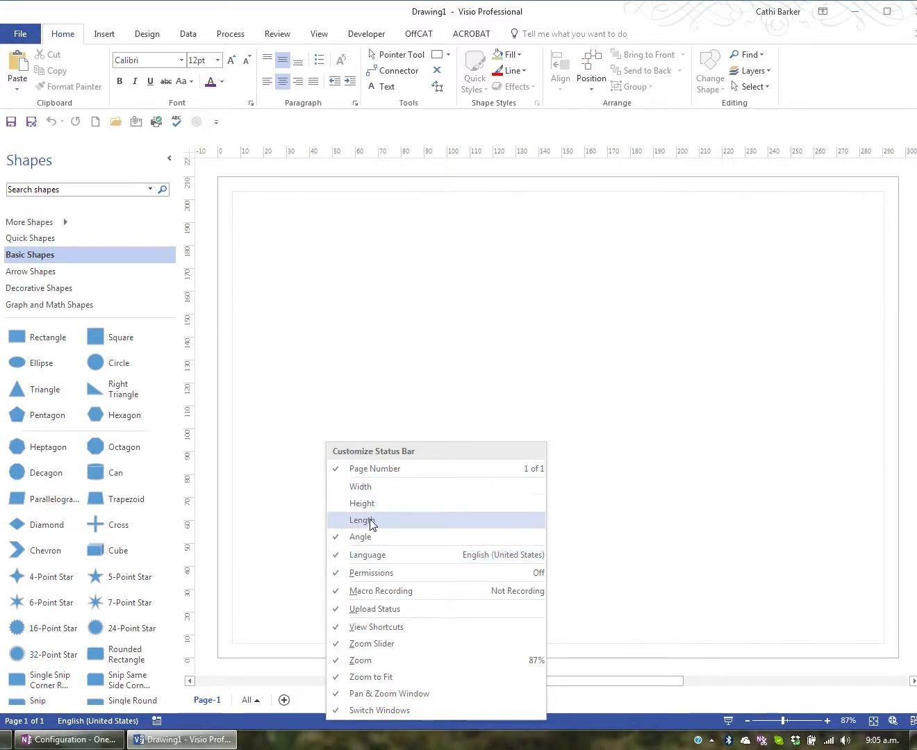
pyautogui.click(370, 490)
pyautogui.click(370, 505)
pyautogui.click(524, 368)
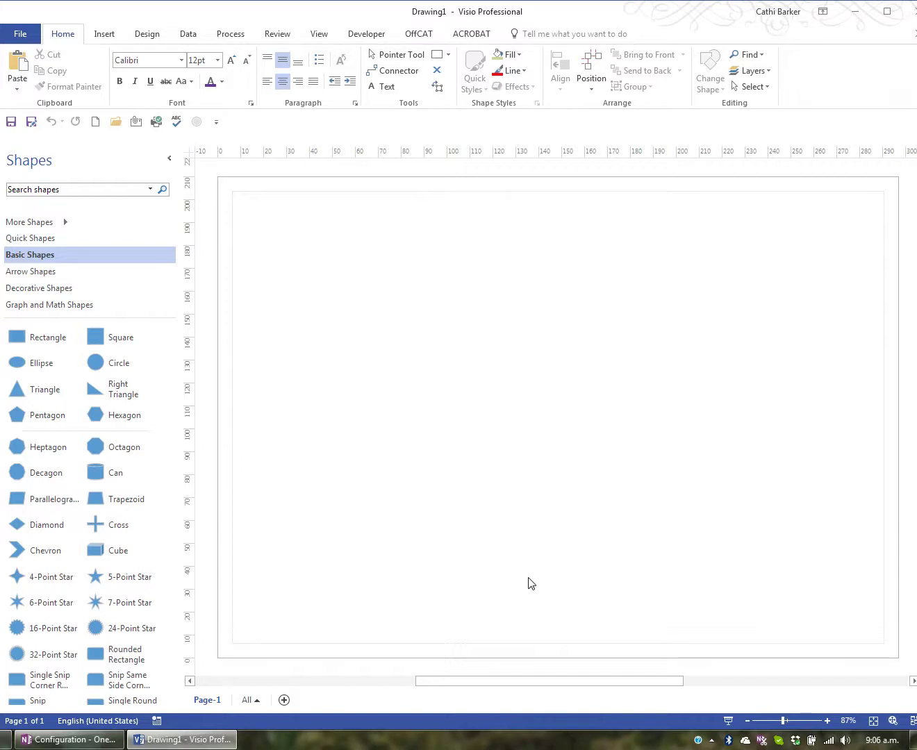
# Zoom the page in to 1270%, zoom back out to 74%, and try fitting the whole page in between.
pyautogui.scroll(10, 531, 583)
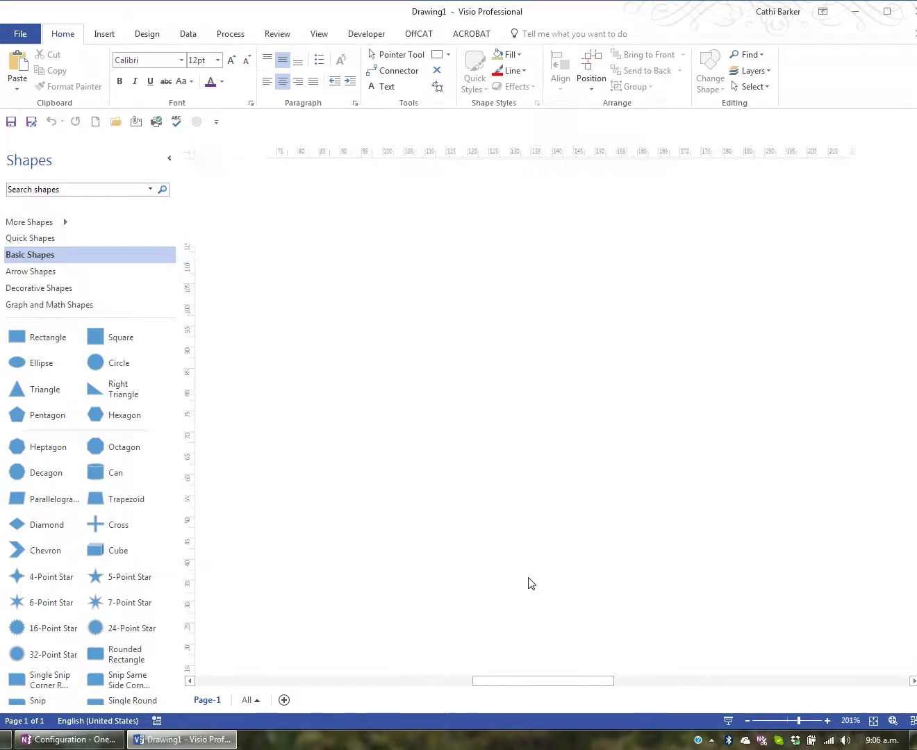
pyautogui.scroll(2, 531, 583)
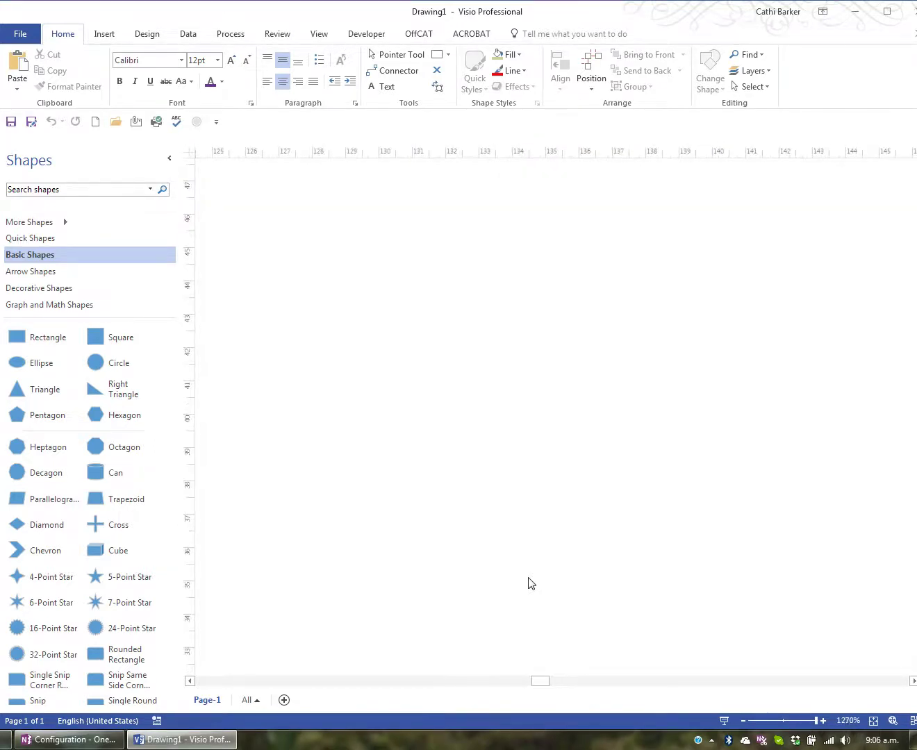
pyautogui.scroll(-15, 531, 582)
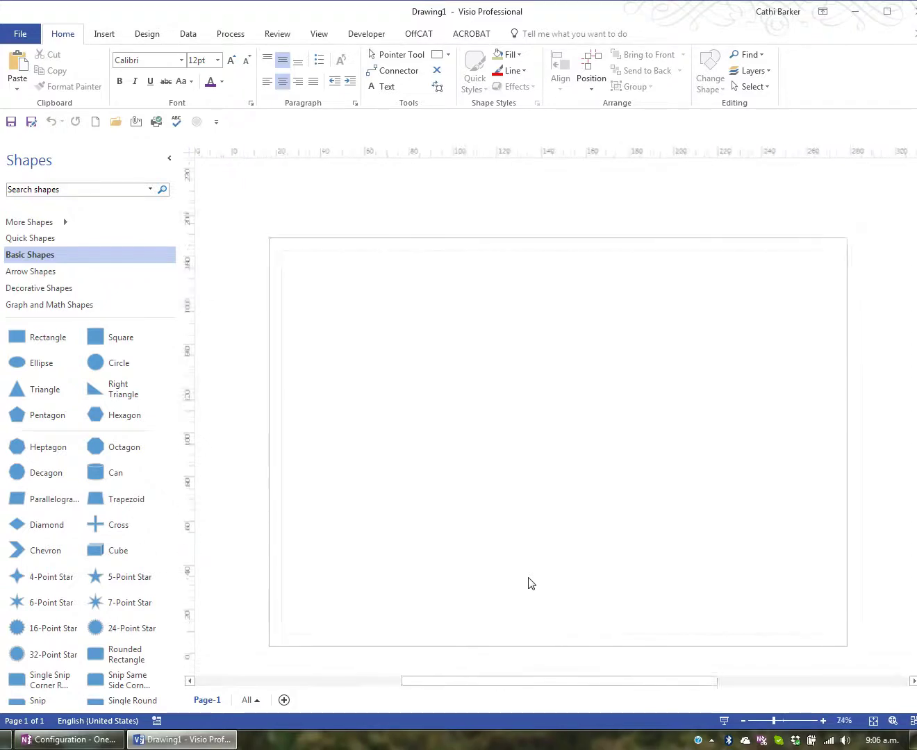
pyautogui.scroll(-1, 531, 583)
pyautogui.hotkey('ctrl', 'shift', 'w')
pyautogui.scroll(2, 531, 582)
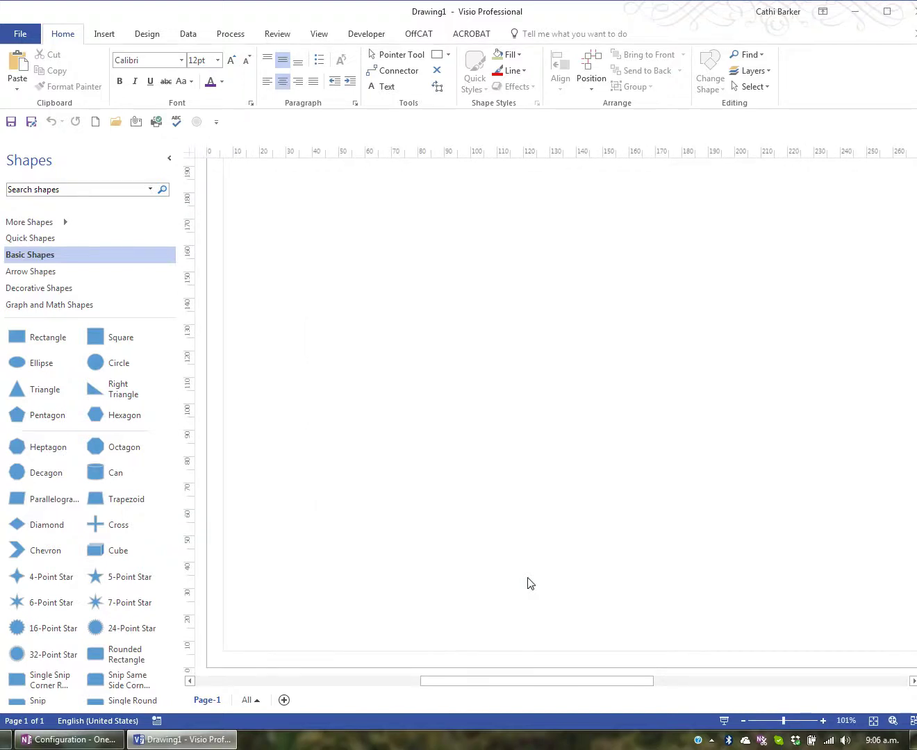
pyautogui.scroll(-2, 531, 583)
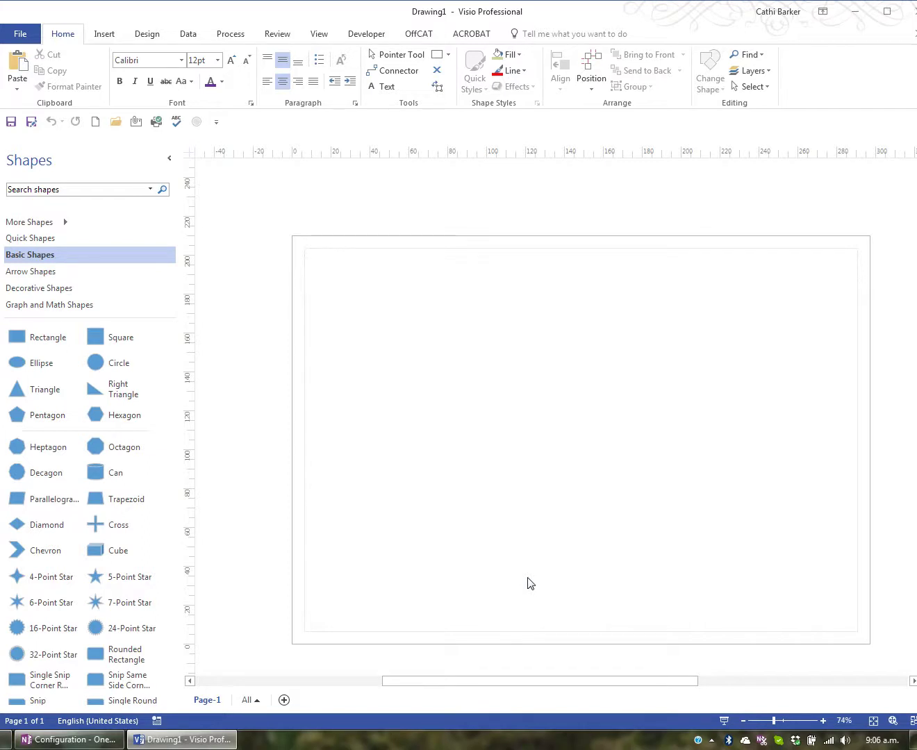
# Set the drawing magnification to 100% (Actual size).
pyautogui.click(844, 722)
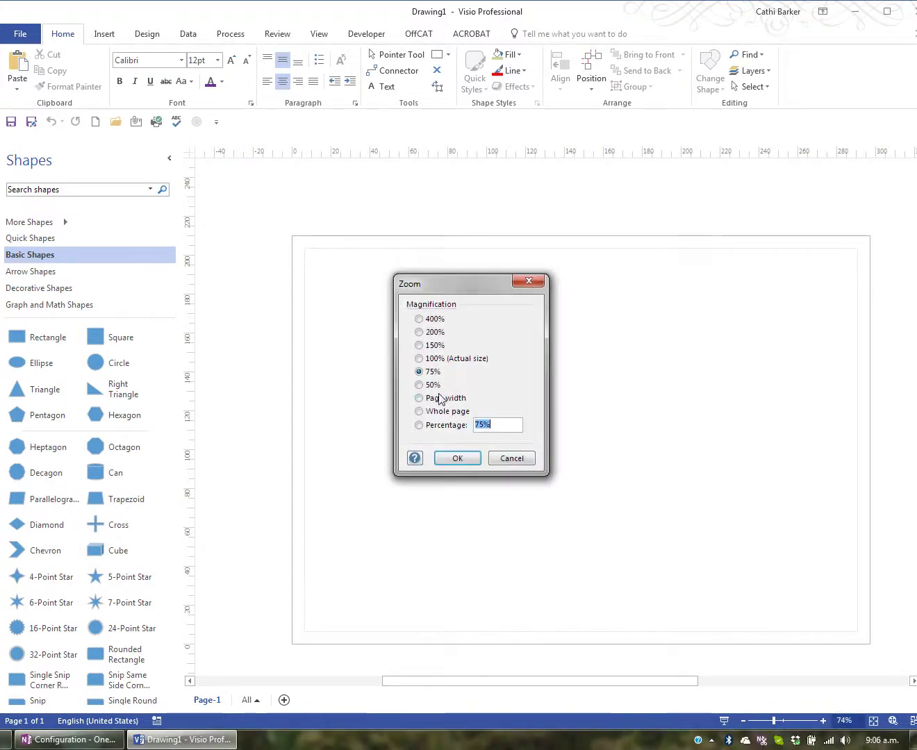
pyautogui.click(420, 359)
pyautogui.click(459, 458)
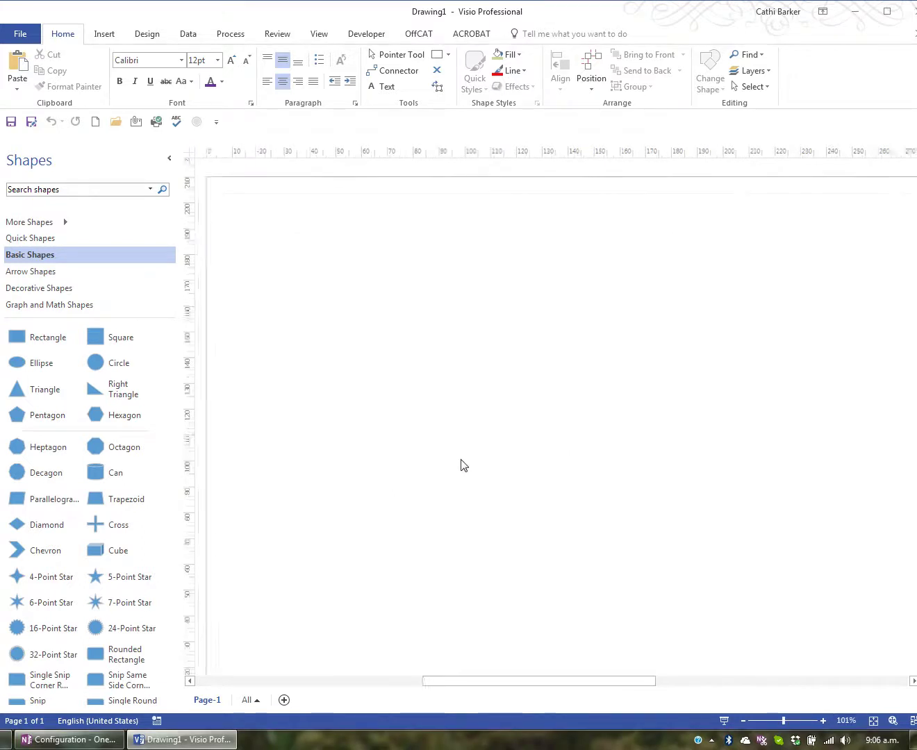